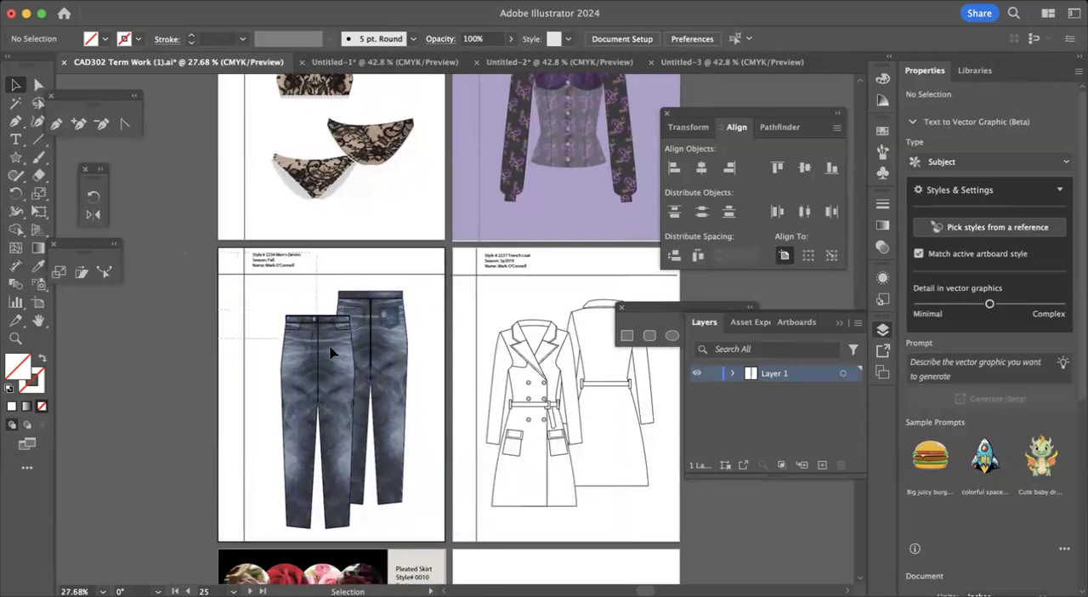
Copy the complete men's denim page into the blank Untitled-3 document and position it on the artboard.
{"action": "left_click", "coordinate": [389, 372]}
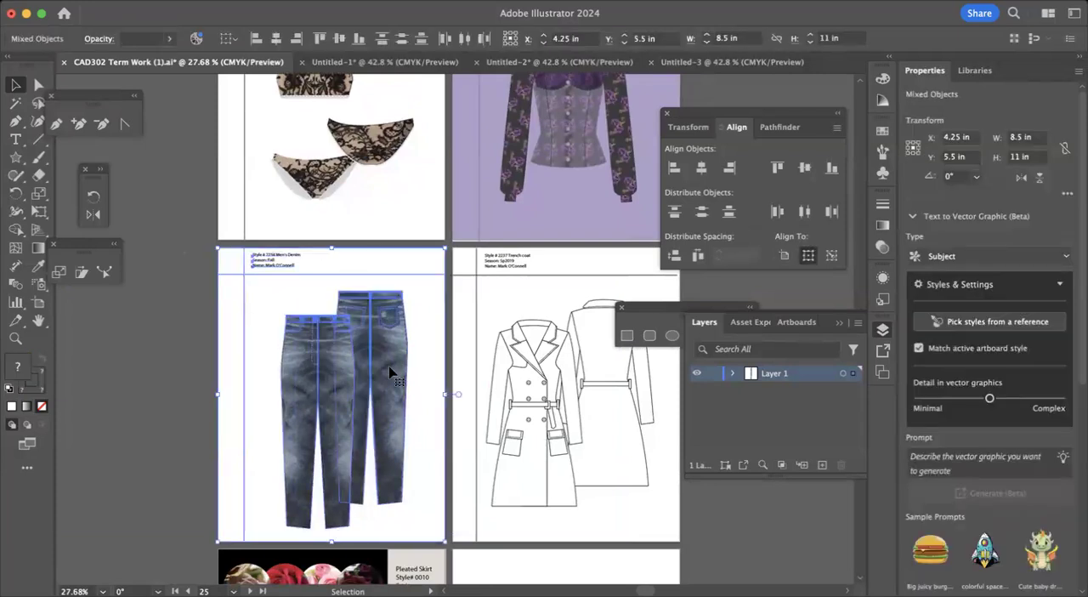
{"action": "left_click", "coordinate": [712, 60]}
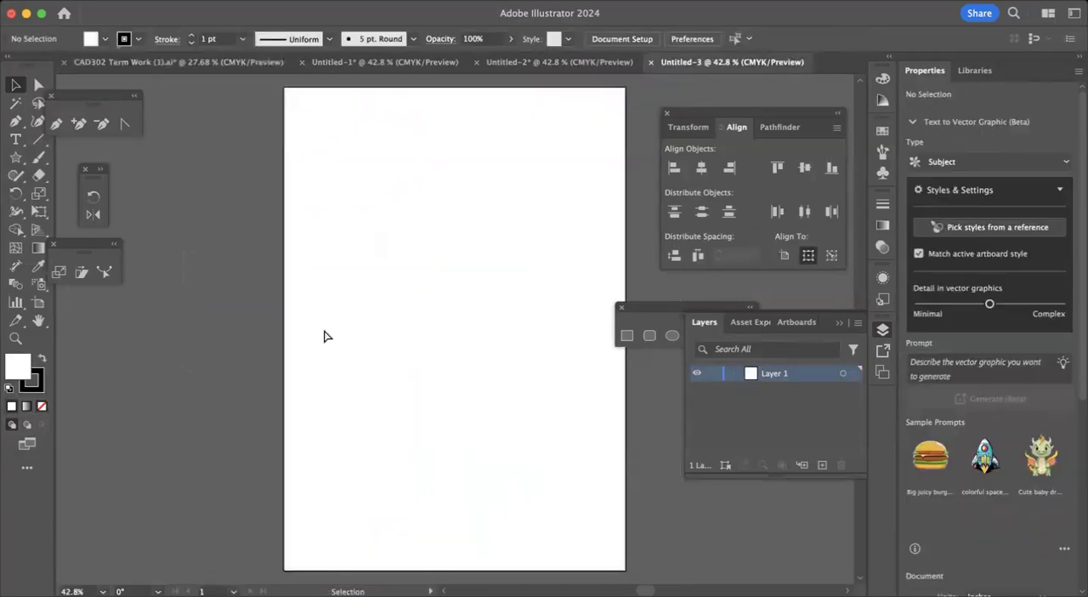
{"action": "key", "text": "ctrl+v"}
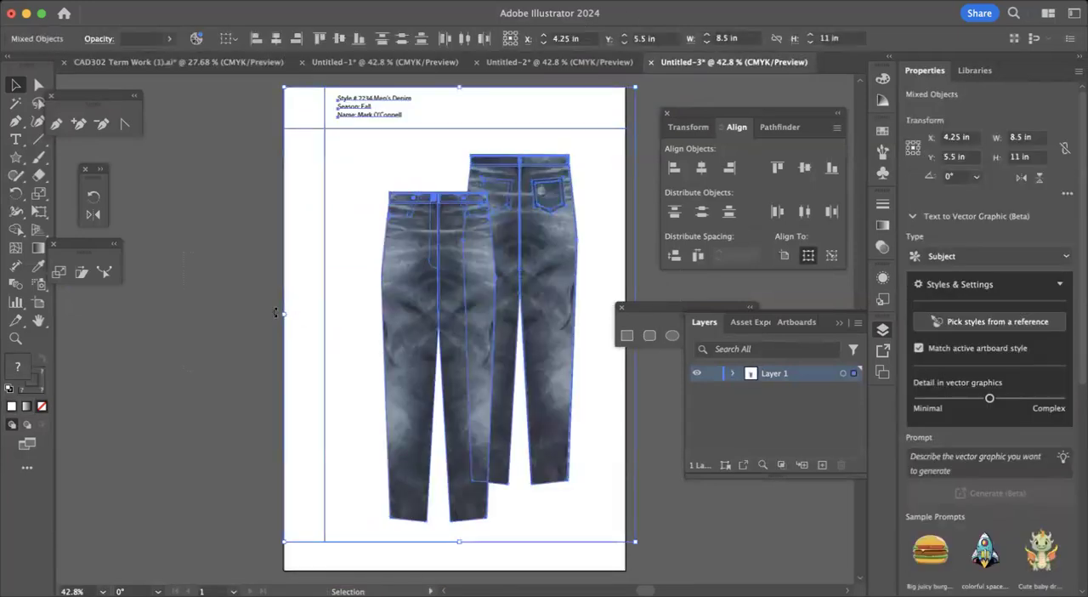
{"action": "left_click_drag", "start_coordinate": [440, 385], "coordinate": [448, 364]}
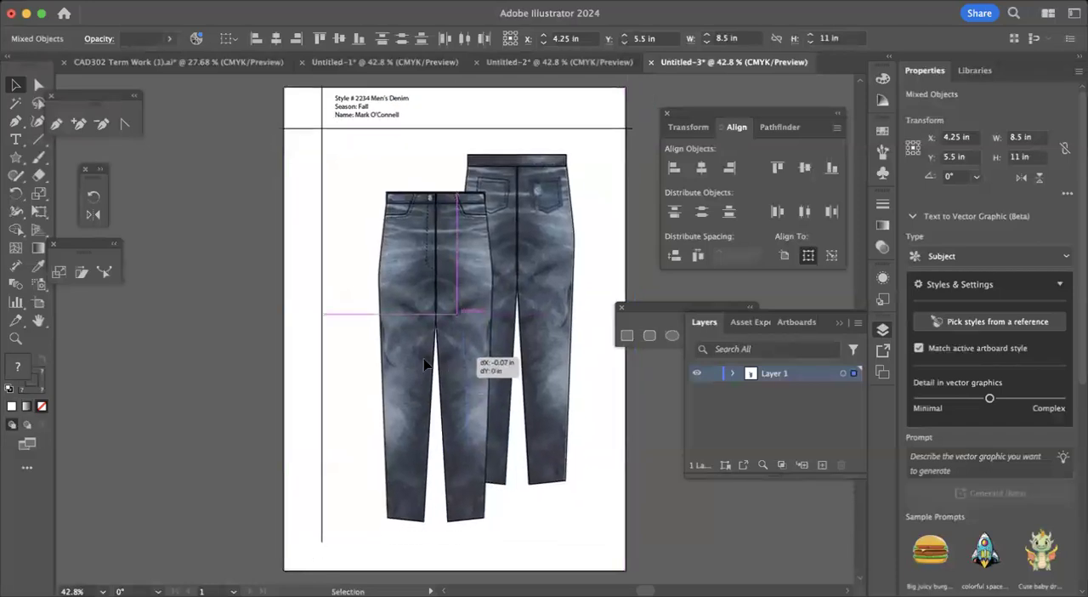
{"action": "left_click", "coordinate": [255, 376]}
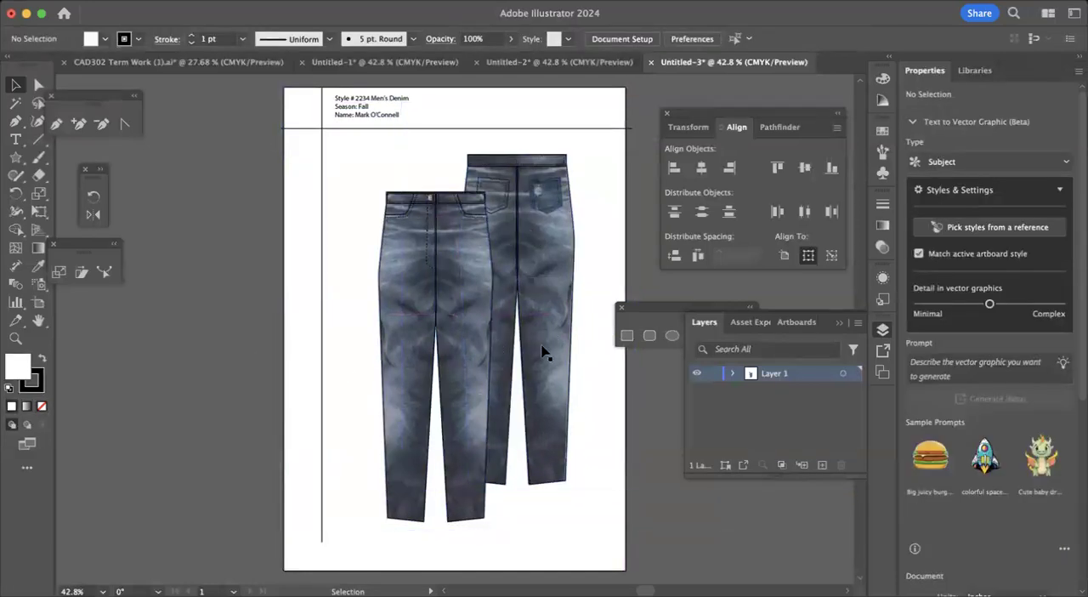
Extend the vertical margin line slightly downward by moving only its lower anchor point with Direct Selection.
{"action": "left_click", "coordinate": [37, 85]}
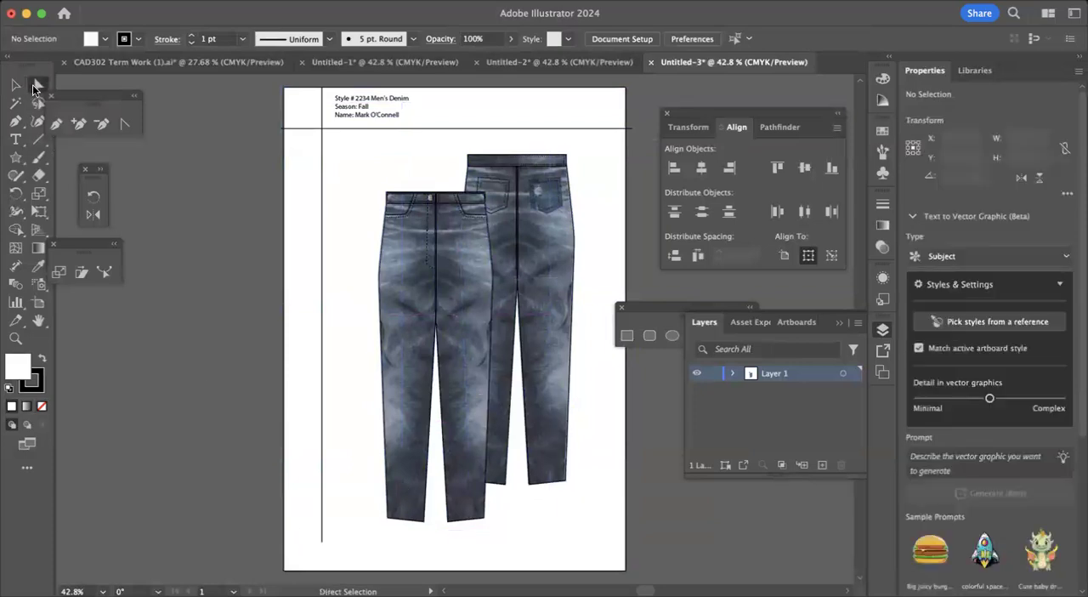
{"action": "left_click", "coordinate": [323, 542]}
{"action": "key", "text": "Down"}
{"action": "key", "text": "Down"}
{"action": "key", "text": "Down"}
{"action": "key", "text": "Down"}
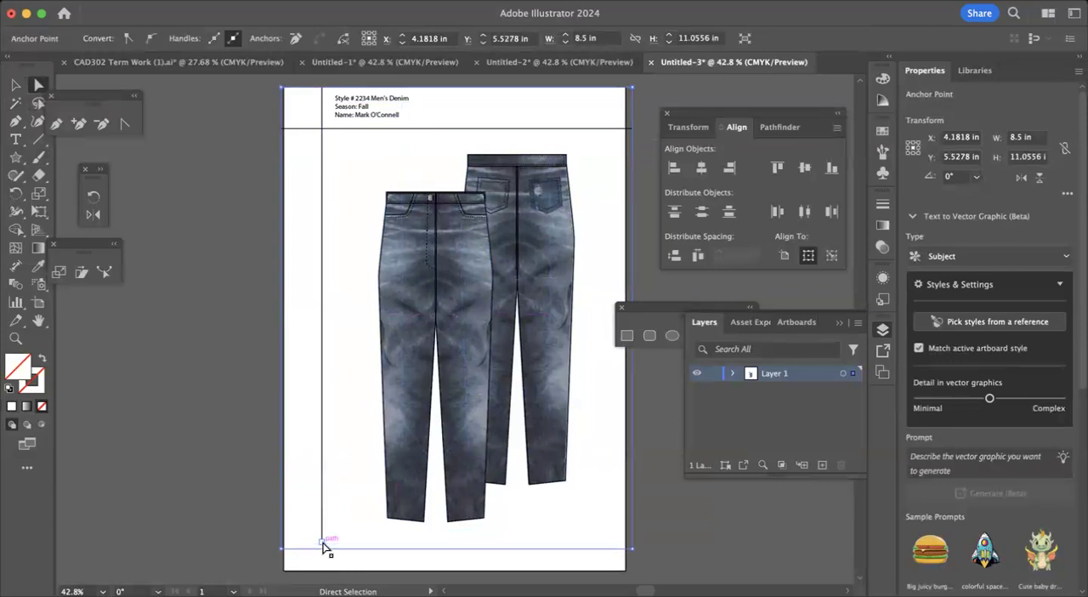
{"action": "left_click", "coordinate": [321, 540]}
{"action": "mouse_move", "coordinate": [321, 541]}
{"action": "left_mouse_down"}
{"action": "mouse_move", "coordinate": [321, 568]}
{"action": "mouse_move", "coordinate": [322, 551]}
{"action": "left_mouse_up"}
{"action": "left_click", "coordinate": [191, 484]}
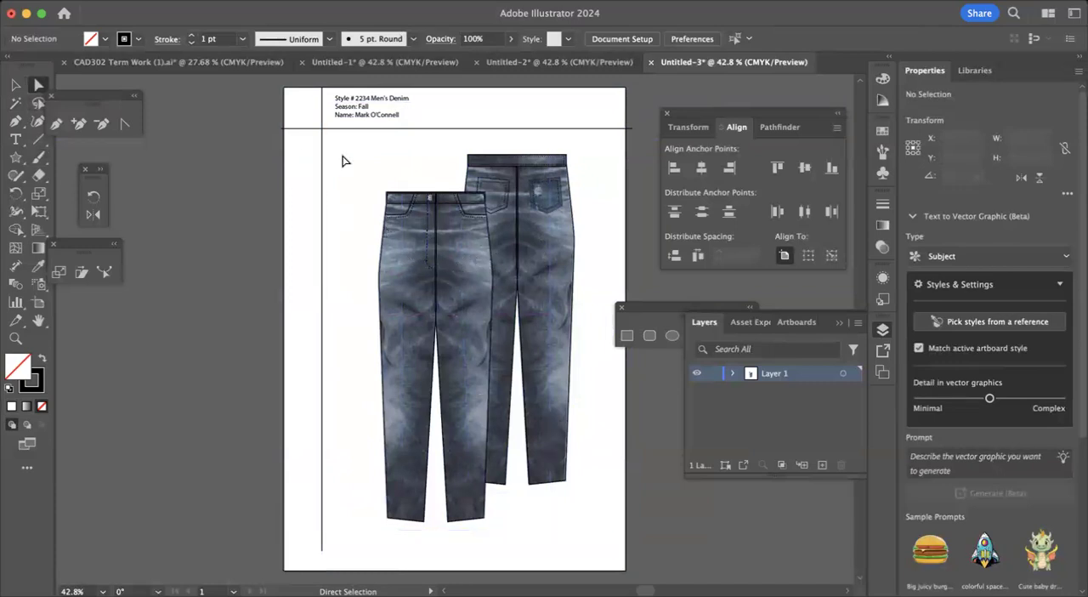
Shift the denim image slightly inside the clipping mask of the front jeans' left leg.
{"action": "mouse_move", "coordinate": [409, 251]}
{"action": "left_mouse_down"}
{"action": "mouse_move", "coordinate": [189, 312]}
{"action": "mouse_move", "coordinate": [352, 295]}
{"action": "mouse_move", "coordinate": [430, 261]}
{"action": "mouse_move", "coordinate": [416, 259]}
{"action": "mouse_move", "coordinate": [392, 334]}
{"action": "mouse_move", "coordinate": [396, 263]}
{"action": "mouse_move", "coordinate": [436, 266]}
{"action": "mouse_move", "coordinate": [422, 257]}
{"action": "mouse_move", "coordinate": [414, 271]}
{"action": "mouse_move", "coordinate": [403, 251]}
{"action": "left_mouse_up"}
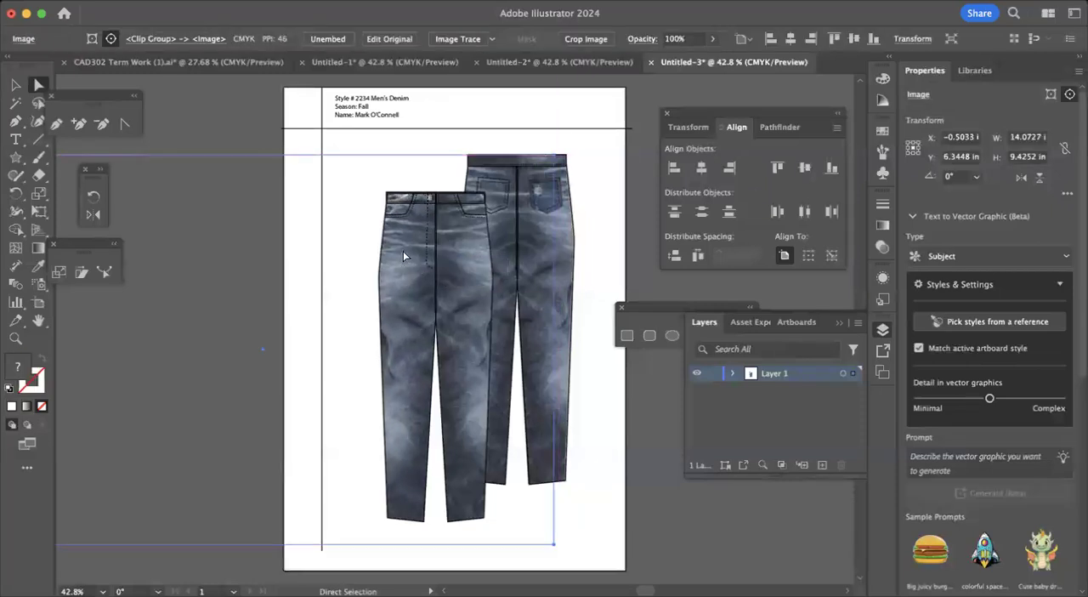
{"action": "right_click", "coordinate": [402, 251]}
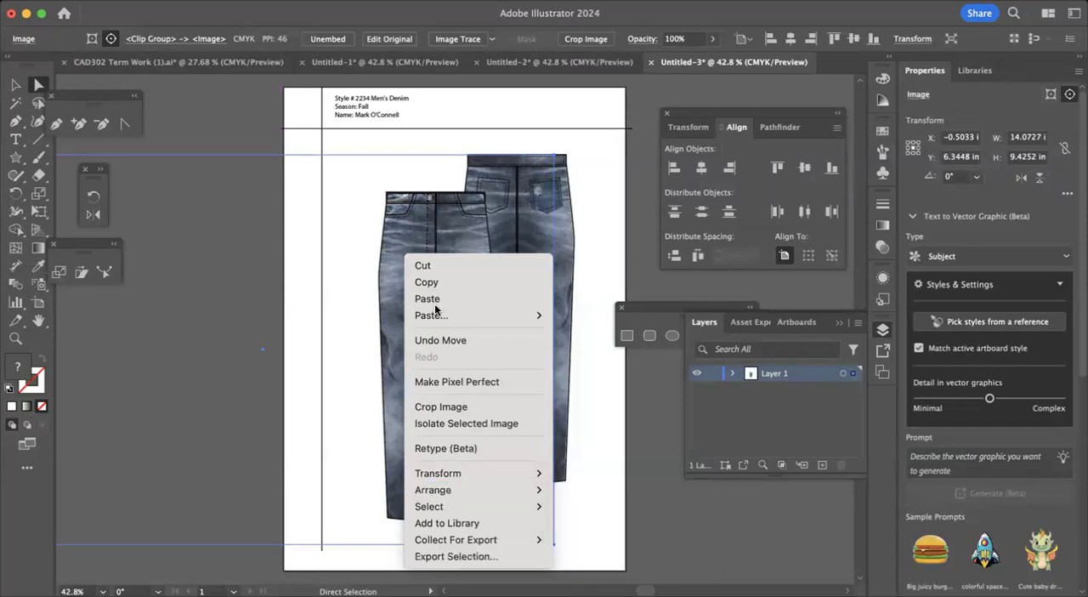
{"action": "left_click", "coordinate": [209, 86]}
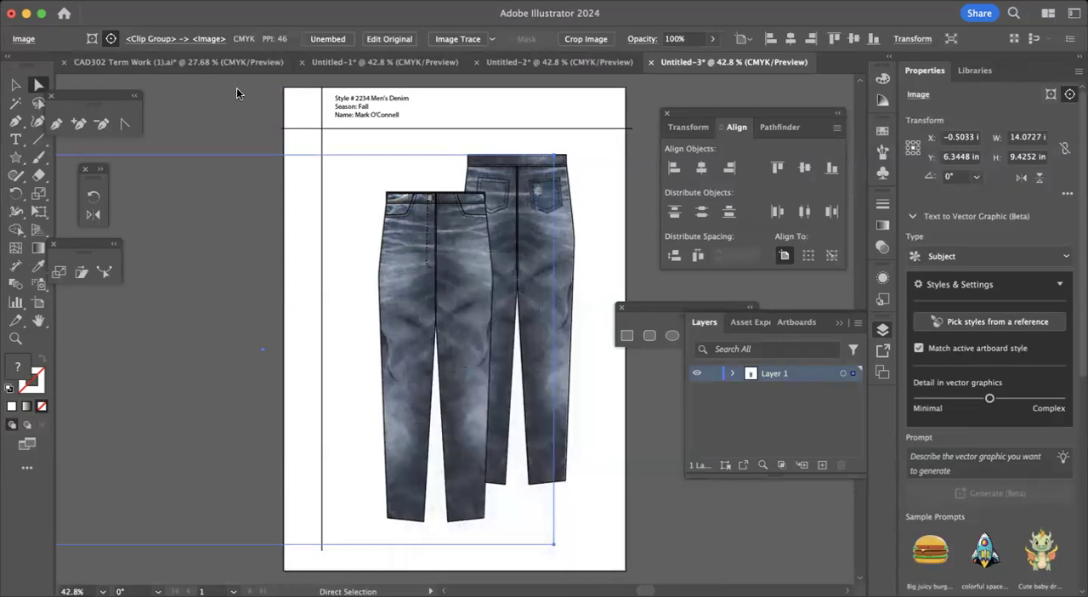
Select the clip group of the front jeans' left leg and release its clipping mask.
{"action": "left_click", "coordinate": [407, 220]}
{"action": "left_click", "coordinate": [16, 85]}
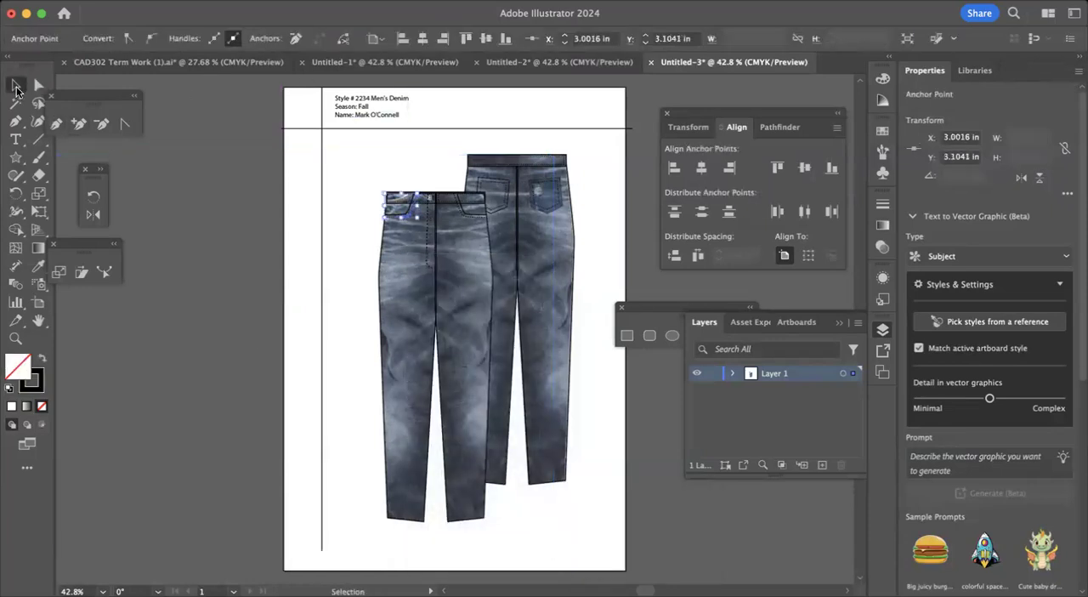
{"action": "left_click", "coordinate": [428, 259]}
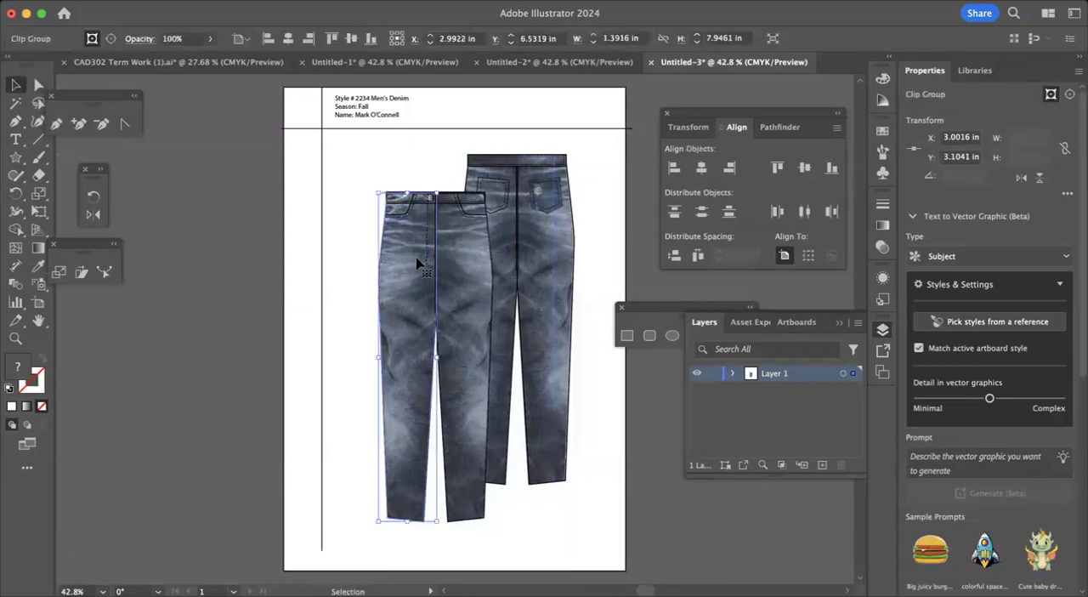
{"action": "left_click", "coordinate": [187, 2]}
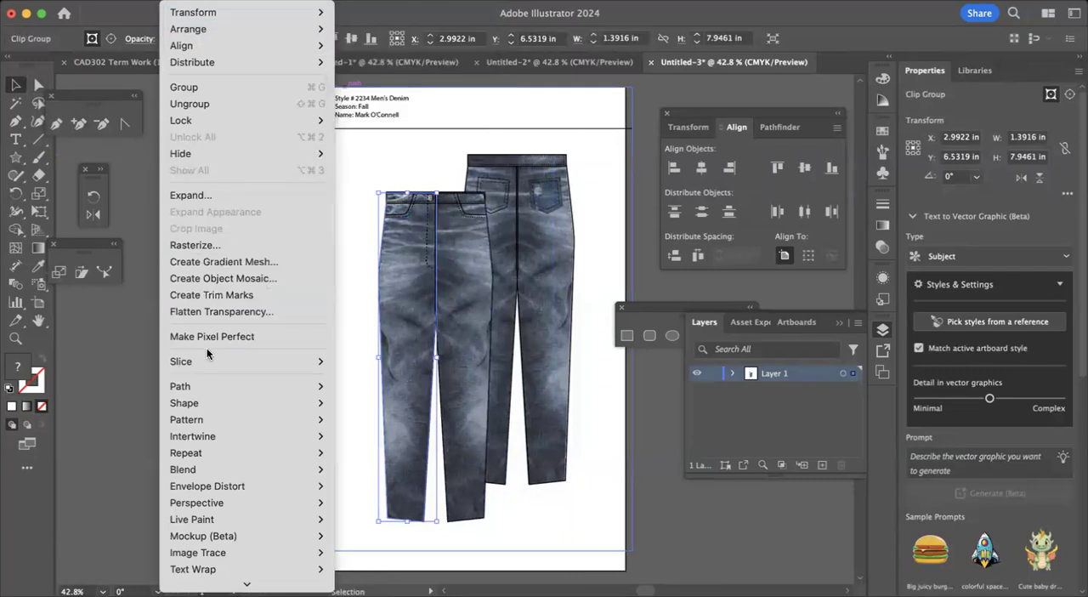
{"action": "scroll", "coordinate": [207, 347], "scroll_direction": "down", "scroll_amount": 3}
{"action": "mouse_move", "coordinate": [207, 347]}
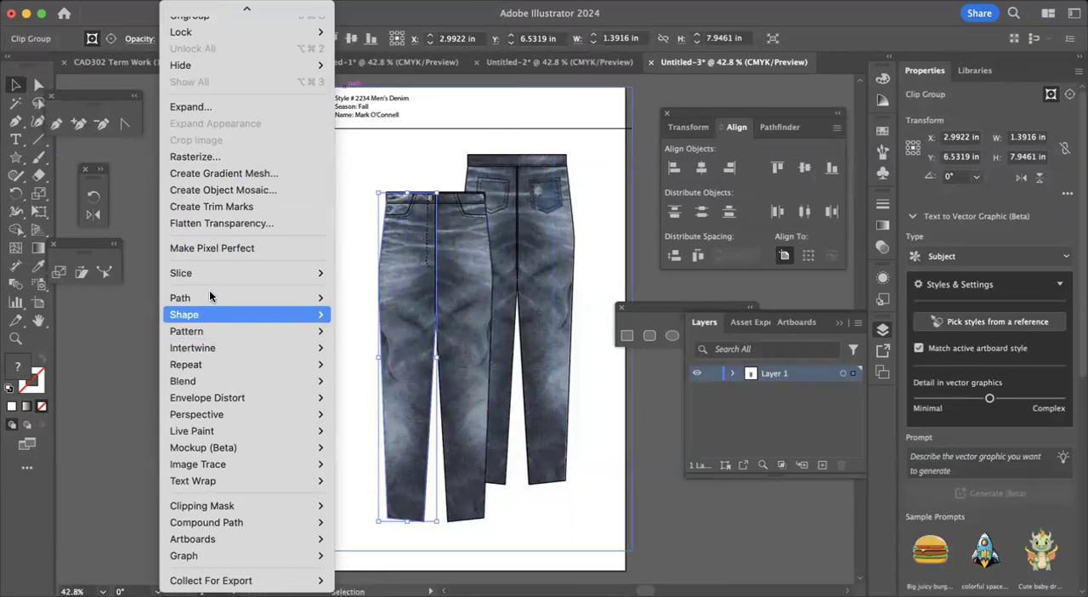
{"action": "scroll", "coordinate": [209, 290], "scroll_direction": "up", "scroll_amount": 3}
{"action": "left_click", "coordinate": [384, 245]}
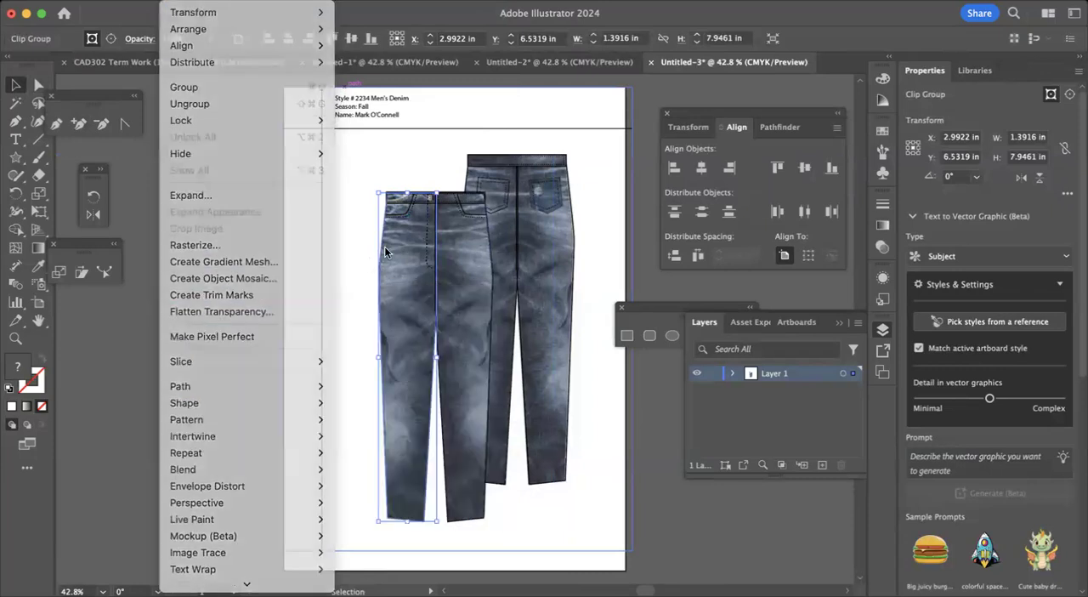
{"action": "right_click", "coordinate": [408, 256]}
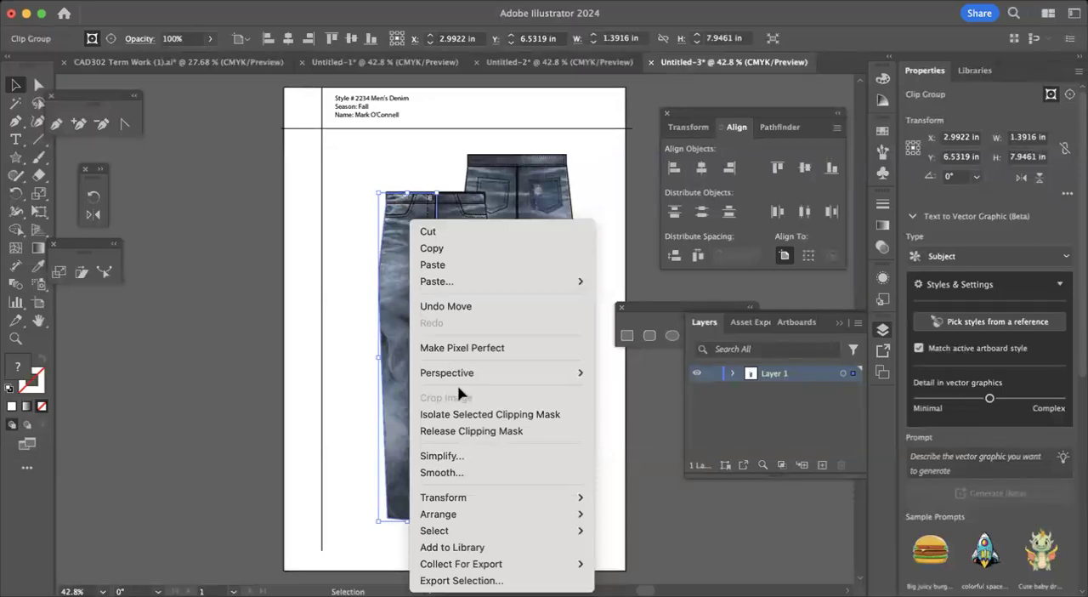
{"action": "left_click", "coordinate": [464, 432]}
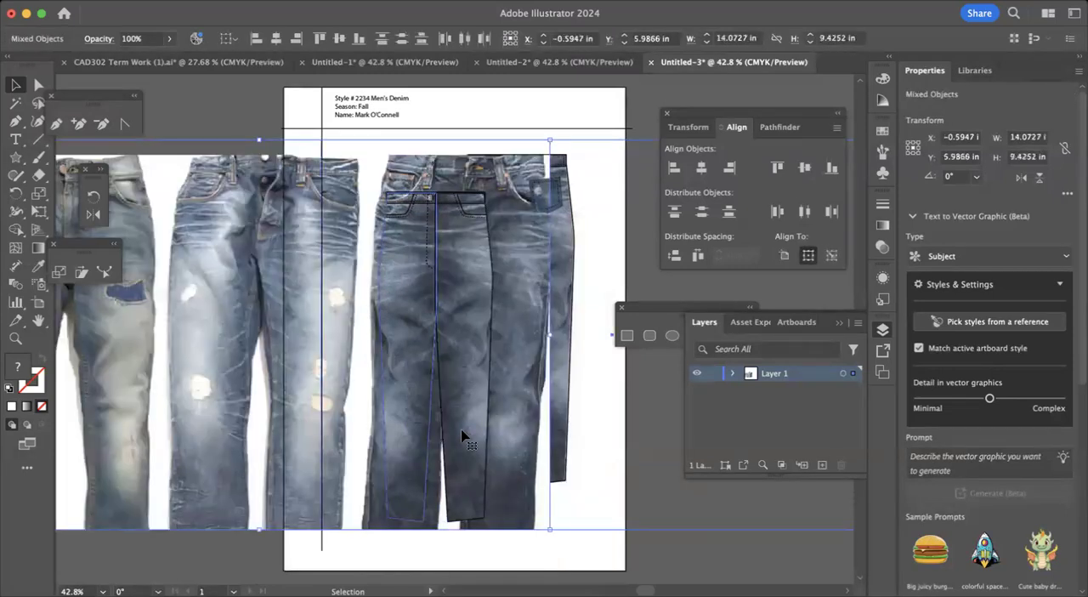
Move the released denim image off the front left leg to the area below and left of the sketch.
{"action": "left_click_drag", "start_coordinate": [260, 326], "coordinate": [21, 331]}
{"action": "key", "text": "super+z"}
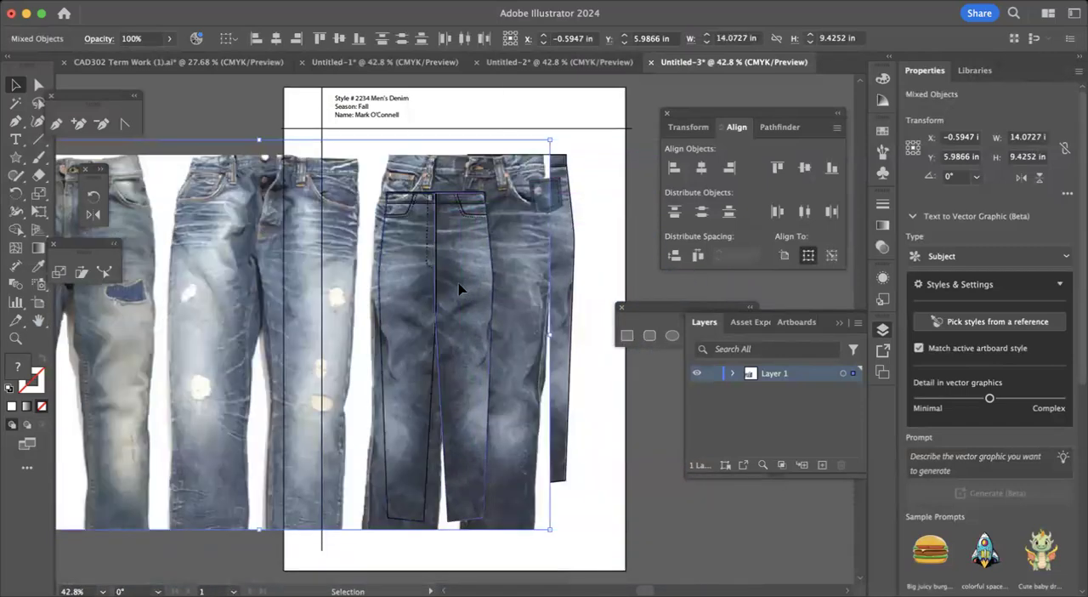
{"action": "left_click", "coordinate": [459, 289]}
{"action": "left_click_drag", "start_coordinate": [170, 262], "coordinate": [266, 493]}
{"action": "key", "text": "super+z"}
{"action": "left_click_drag", "start_coordinate": [289, 269], "coordinate": [150, 578]}
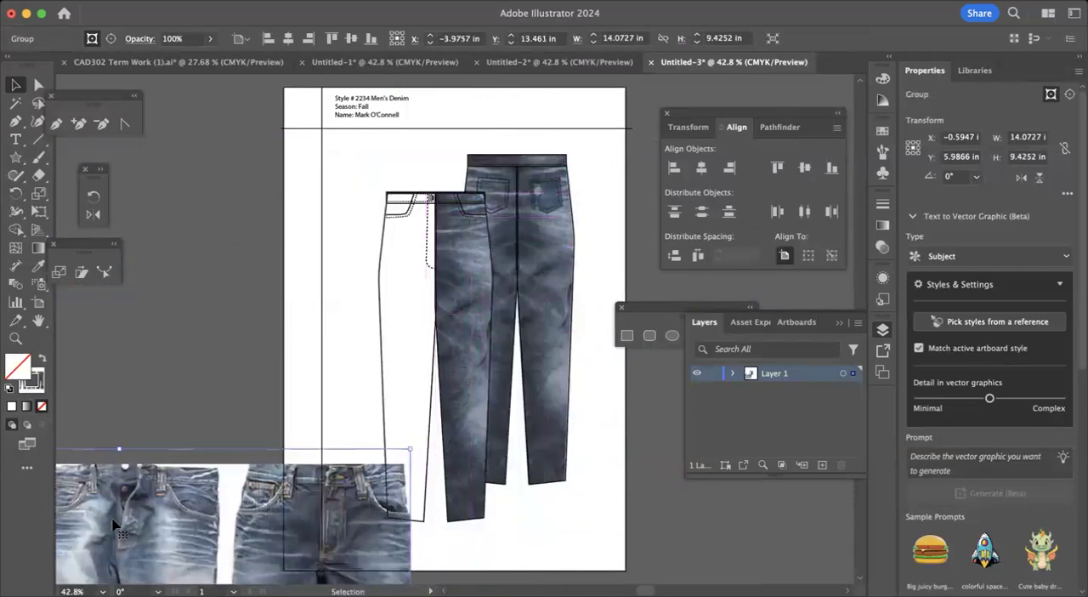
Release the clipping mask on the right leg of the front jeans.
{"action": "left_click", "coordinate": [463, 263]}
{"action": "right_click", "coordinate": [464, 263]}
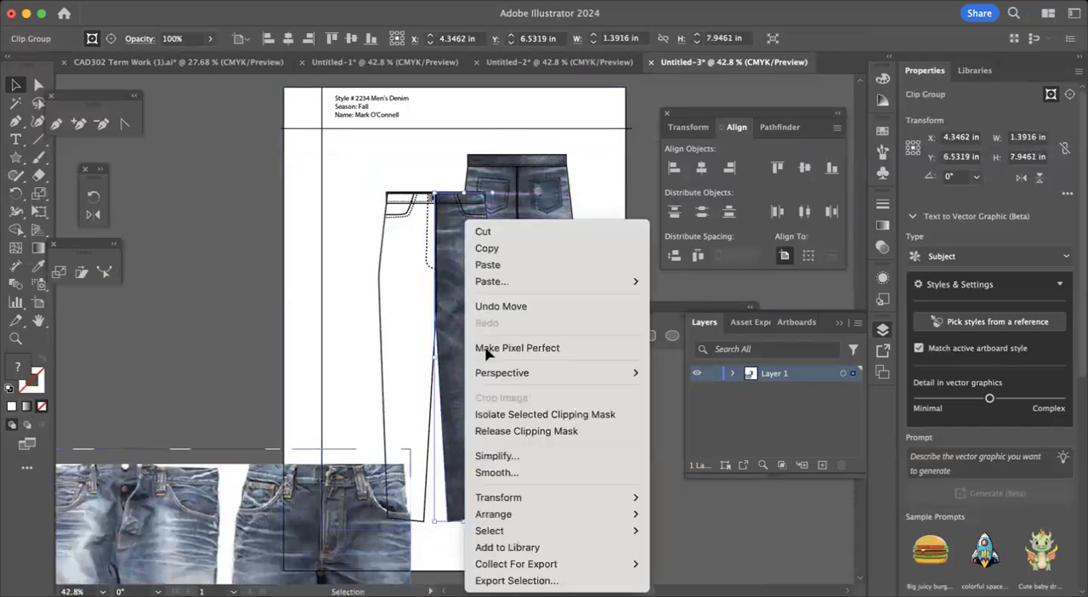
{"action": "left_click", "coordinate": [498, 426]}
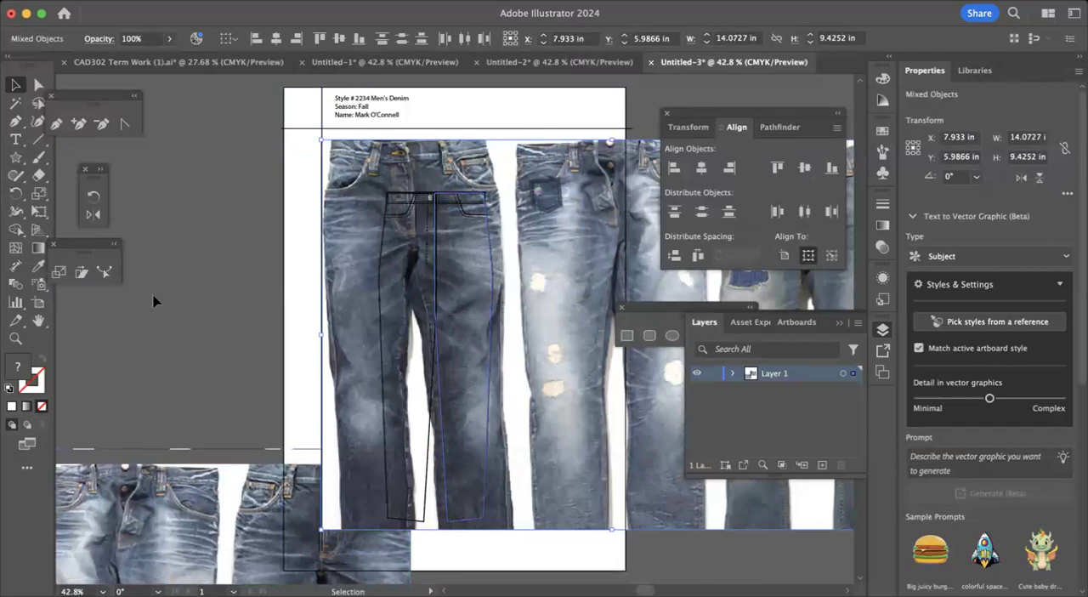
Move the denim image released from the right leg off the front sketch to the artboard's lower-right corner.
{"action": "left_click_drag", "start_coordinate": [396, 289], "coordinate": [4, 317]}
{"action": "key", "text": "super+z"}
{"action": "scroll", "coordinate": [132, 343], "scroll_direction": "left", "scroll_amount": 2}
{"action": "left_click", "coordinate": [132, 344]}
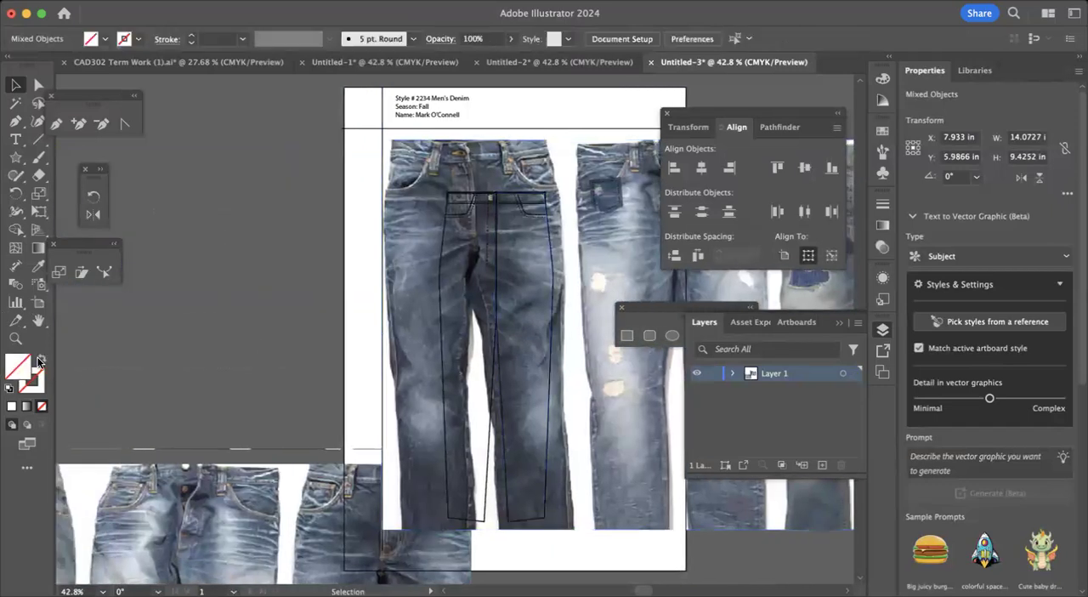
{"action": "scroll", "coordinate": [132, 343], "scroll_direction": "right", "scroll_amount": 2}
{"action": "scroll", "coordinate": [132, 344], "scroll_direction": "up", "scroll_amount": 1}
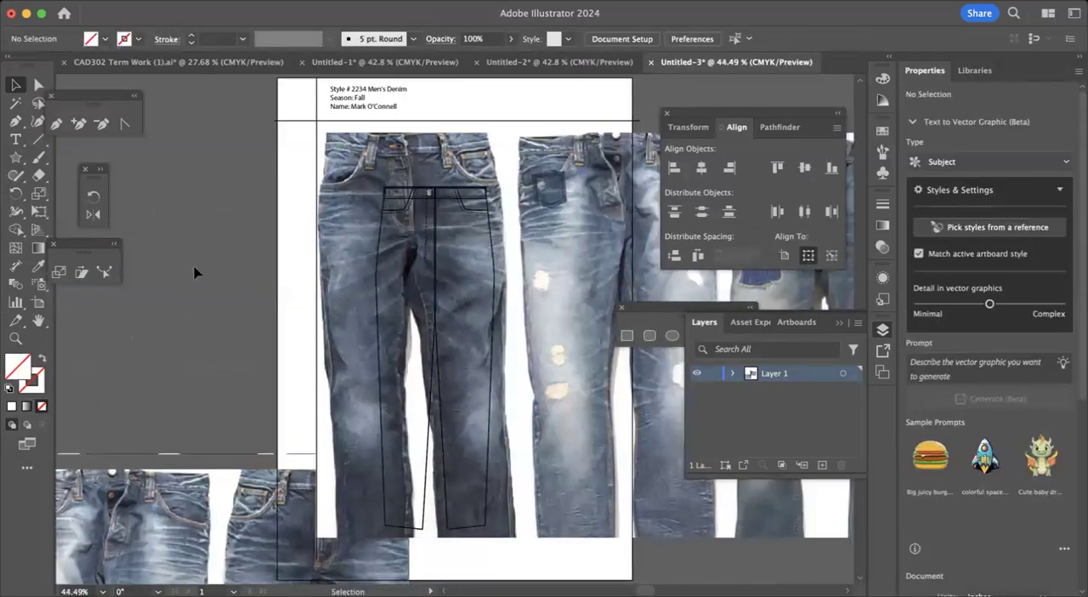
{"action": "left_click", "coordinate": [348, 231]}
{"action": "left_click_drag", "start_coordinate": [343, 214], "coordinate": [121, 596]}
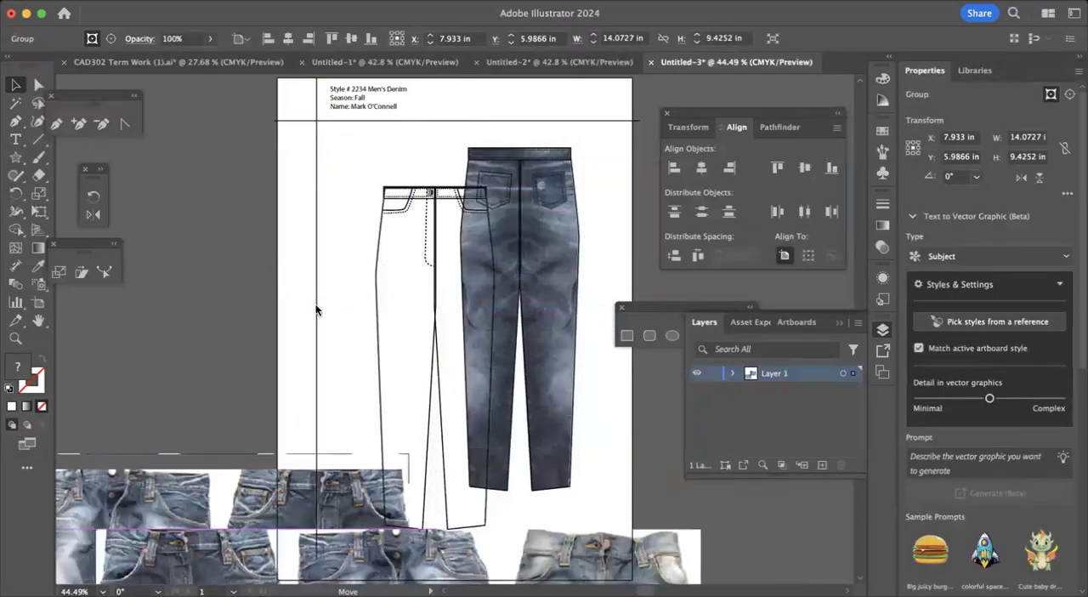
{"action": "key", "text": "super+z"}
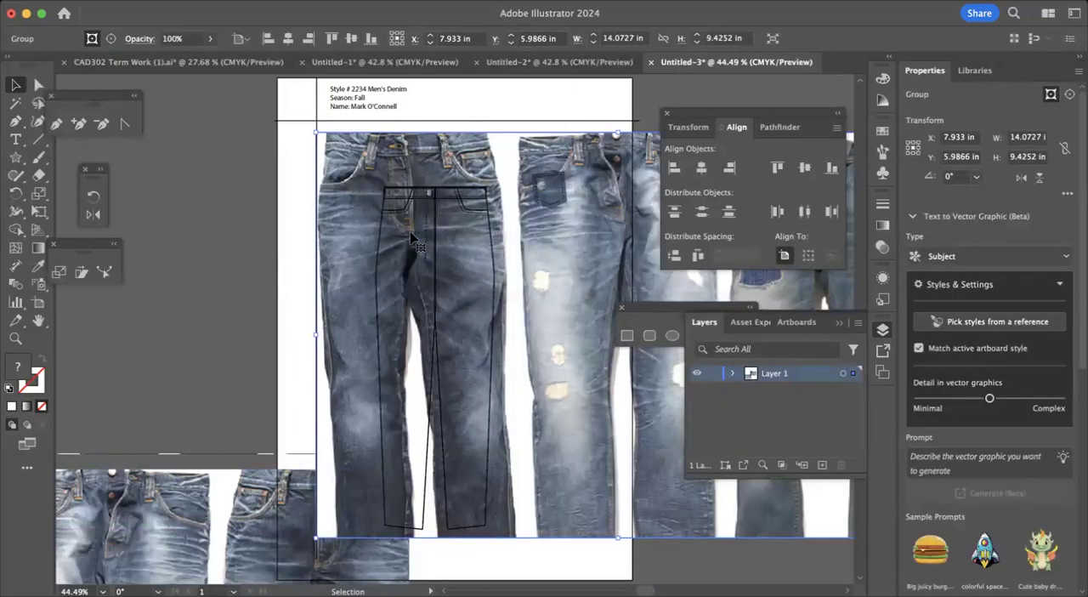
{"action": "mouse_move", "coordinate": [360, 158]}
{"action": "left_mouse_down"}
{"action": "mouse_move", "coordinate": [365, 179]}
{"action": "mouse_move", "coordinate": [602, 457]}
{"action": "mouse_move", "coordinate": [609, 433]}
{"action": "left_mouse_up"}
Move the other denim image from the lower left up to the empty area beside the artboard's left edge.
{"action": "left_click_drag", "start_coordinate": [216, 484], "coordinate": [867, 520]}
{"action": "key", "text": "super+z"}
{"action": "left_click", "coordinate": [405, 381]}
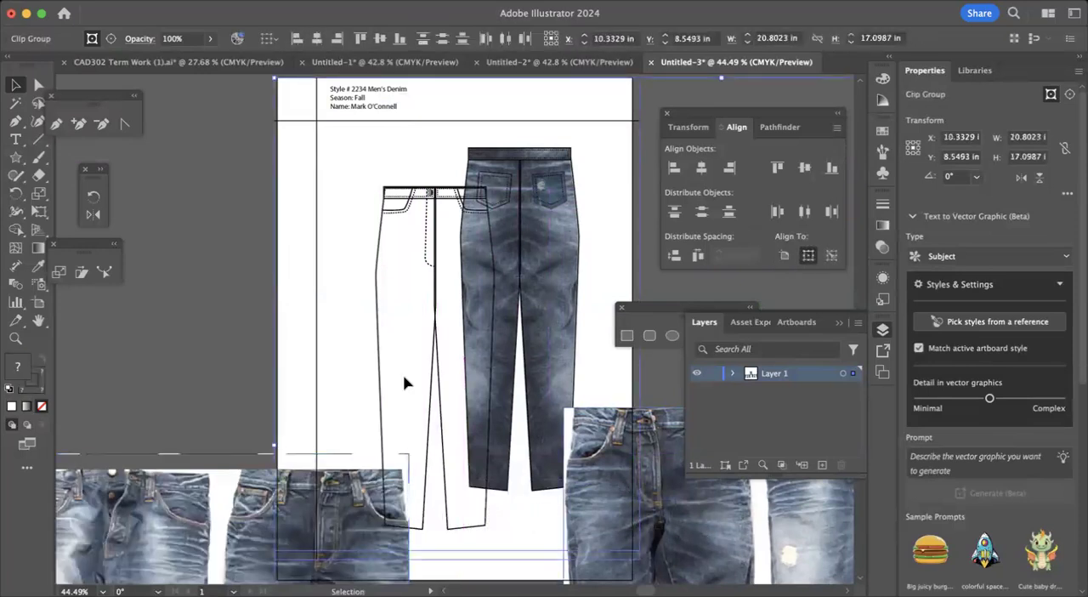
{"action": "left_click", "coordinate": [386, 337]}
{"action": "left_click_drag", "start_coordinate": [205, 453], "coordinate": [147, 247]}
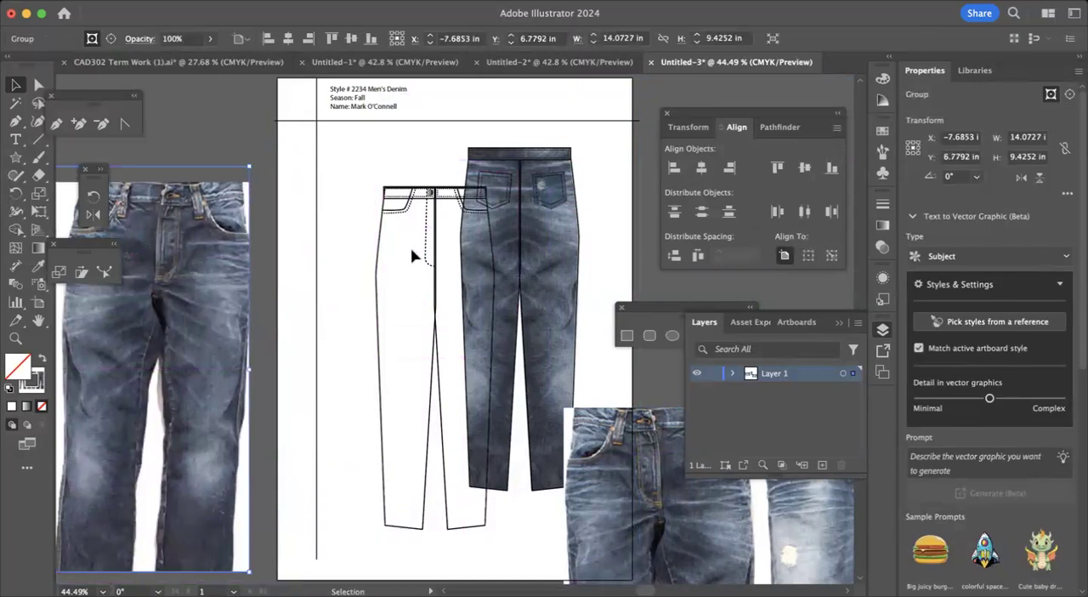
Select the front jeans' left leg outline to examine it as a single path.
{"action": "left_click", "coordinate": [379, 292]}
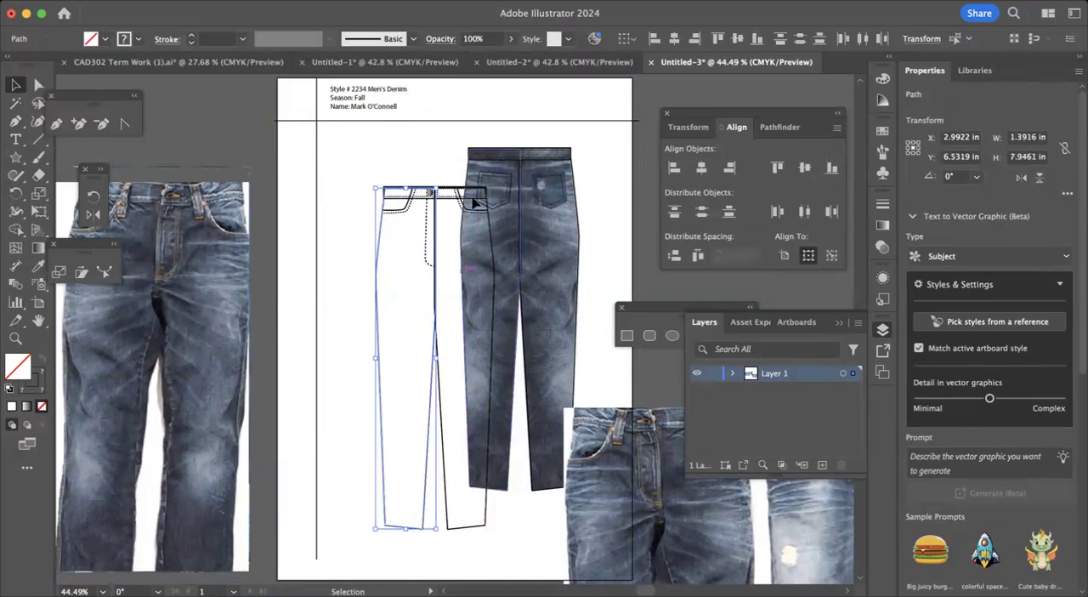
{"action": "left_click", "coordinate": [360, 185]}
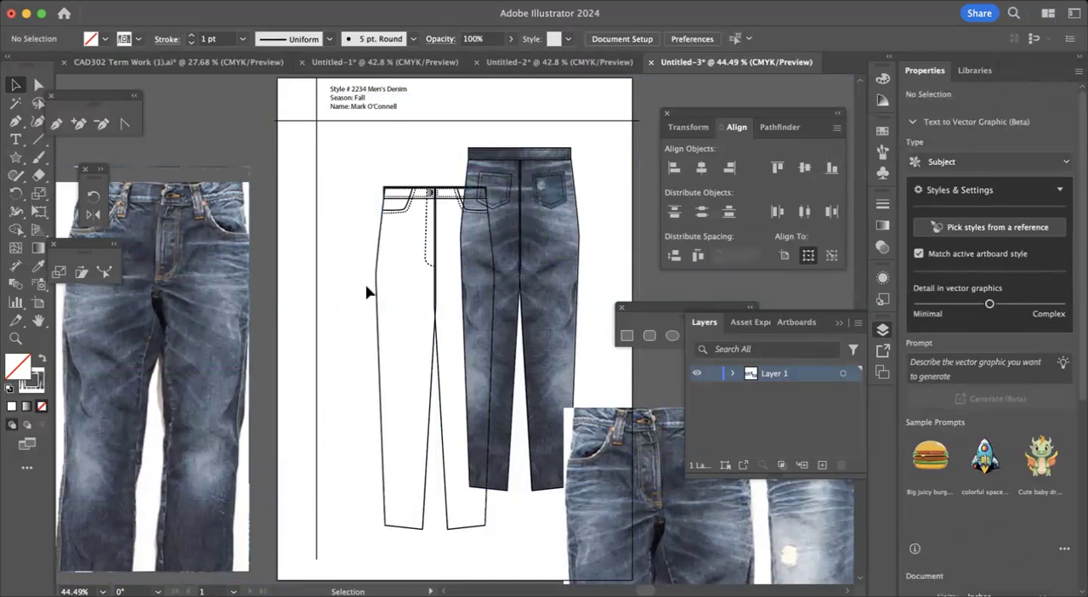
{"action": "left_click", "coordinate": [380, 309]}
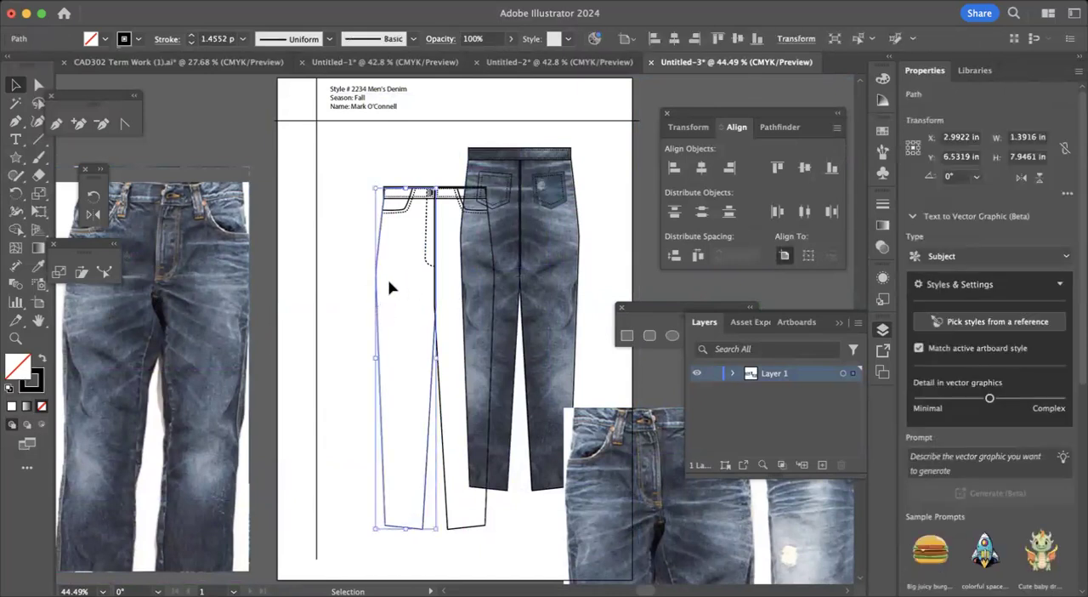
Move the left denim image over the front leg outlines and switch the document view to CPU preview.
{"action": "left_click_drag", "start_coordinate": [158, 308], "coordinate": [332, 289]}
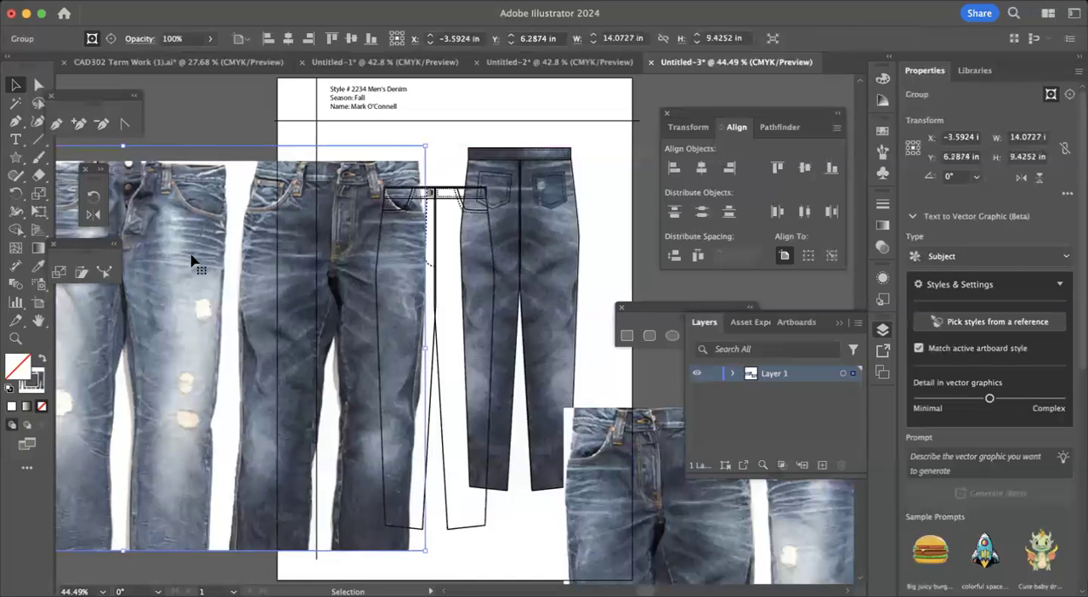
{"action": "left_click", "coordinate": [287, 38]}
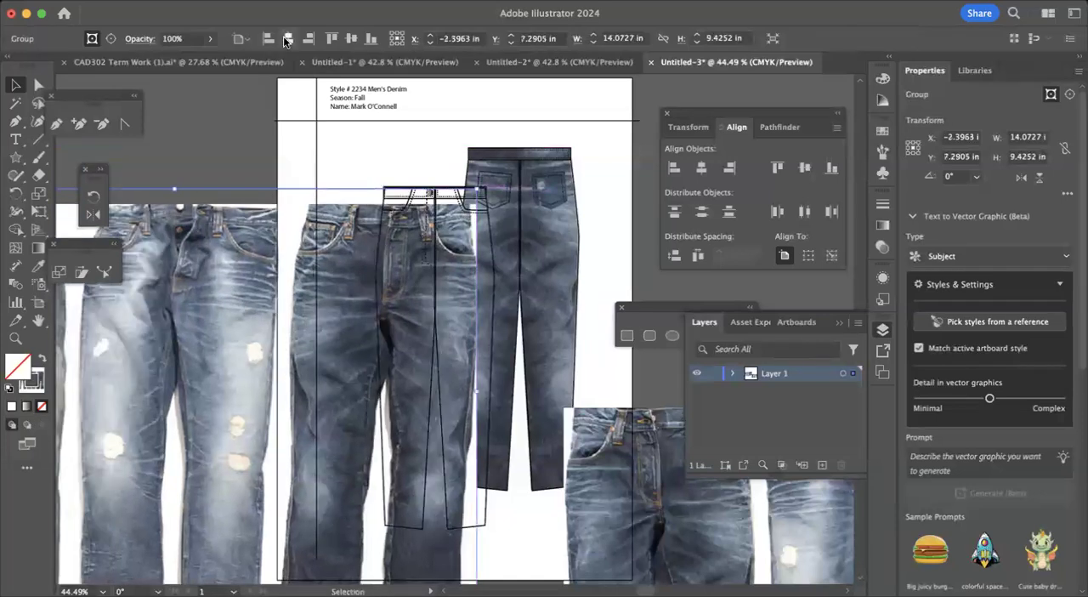
{"action": "left_click", "coordinate": [350, 1]}
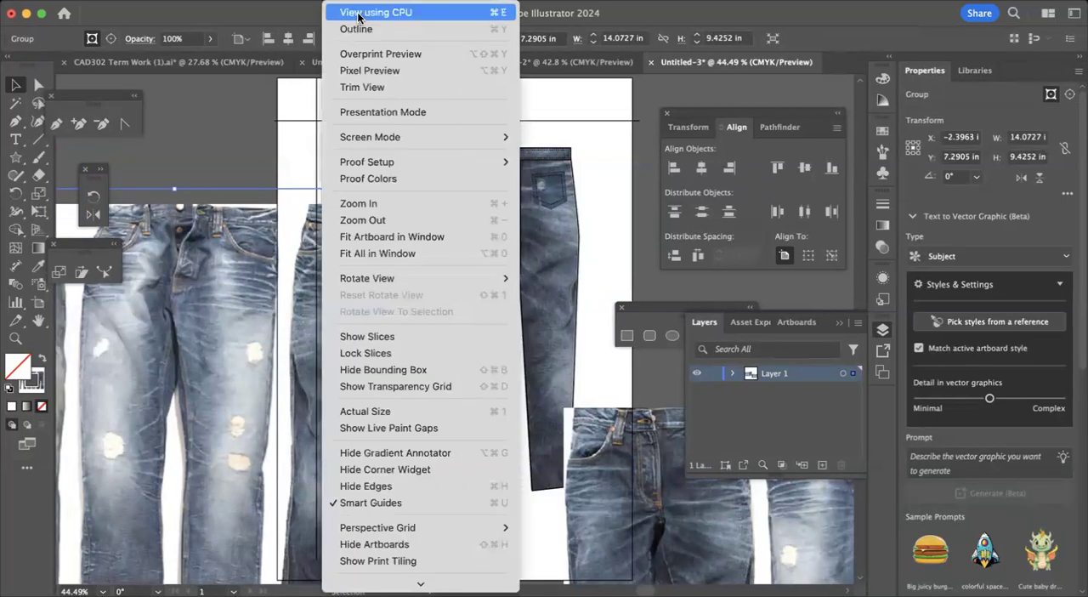
{"action": "left_click", "coordinate": [358, 14]}
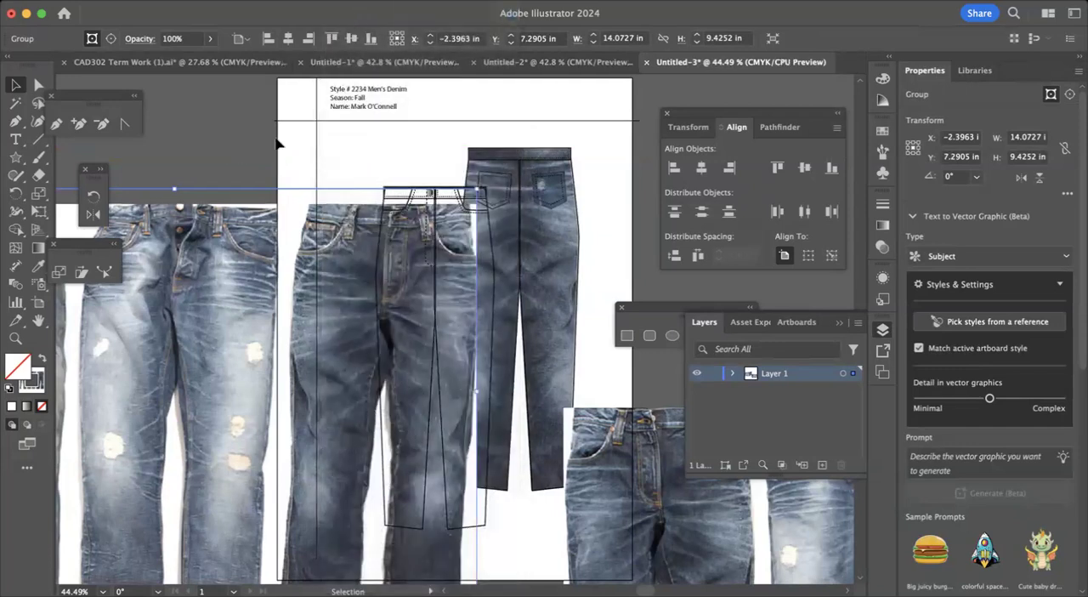
Switch the document to Outline mode to examine the paths beneath the denim image, and return to Preview.
{"action": "left_click", "coordinate": [350, 1]}
{"action": "left_click", "coordinate": [358, 30]}
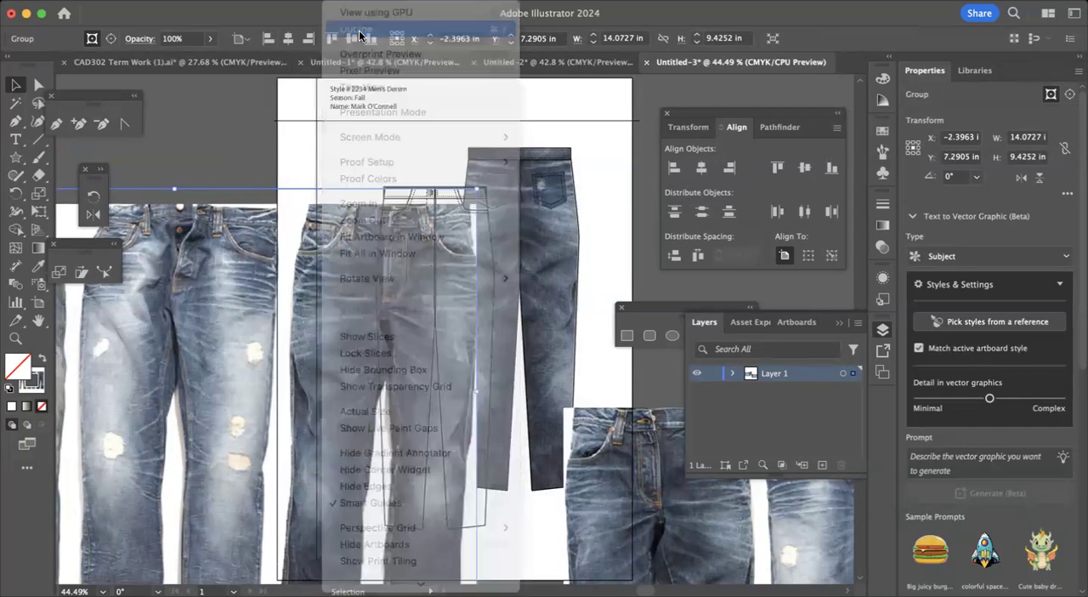
{"action": "scroll", "coordinate": [230, 143], "scroll_direction": "down", "scroll_amount": 4}
{"action": "scroll", "coordinate": [231, 143], "scroll_direction": "up", "scroll_amount": 4}
{"action": "scroll", "coordinate": [230, 144], "scroll_direction": "right", "scroll_amount": 2}
{"action": "scroll", "coordinate": [230, 143], "scroll_direction": "left", "scroll_amount": 3}
{"action": "scroll", "coordinate": [230, 143], "scroll_direction": "up", "scroll_amount": 1}
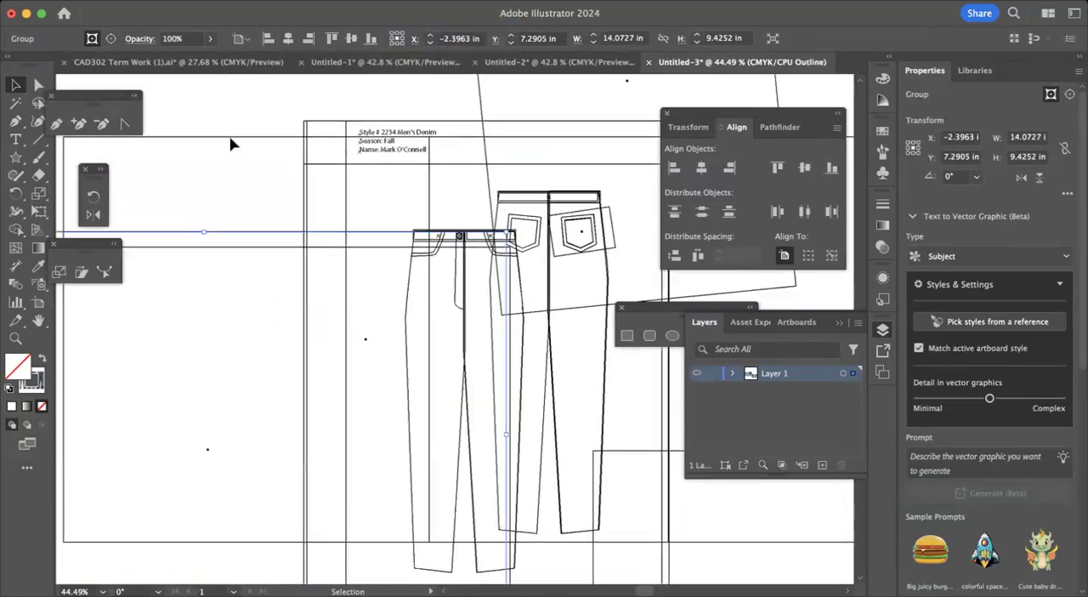
{"action": "scroll", "coordinate": [231, 143], "scroll_direction": "up", "scroll_amount": 2}
{"action": "scroll", "coordinate": [230, 144], "scroll_direction": "right", "scroll_amount": 4}
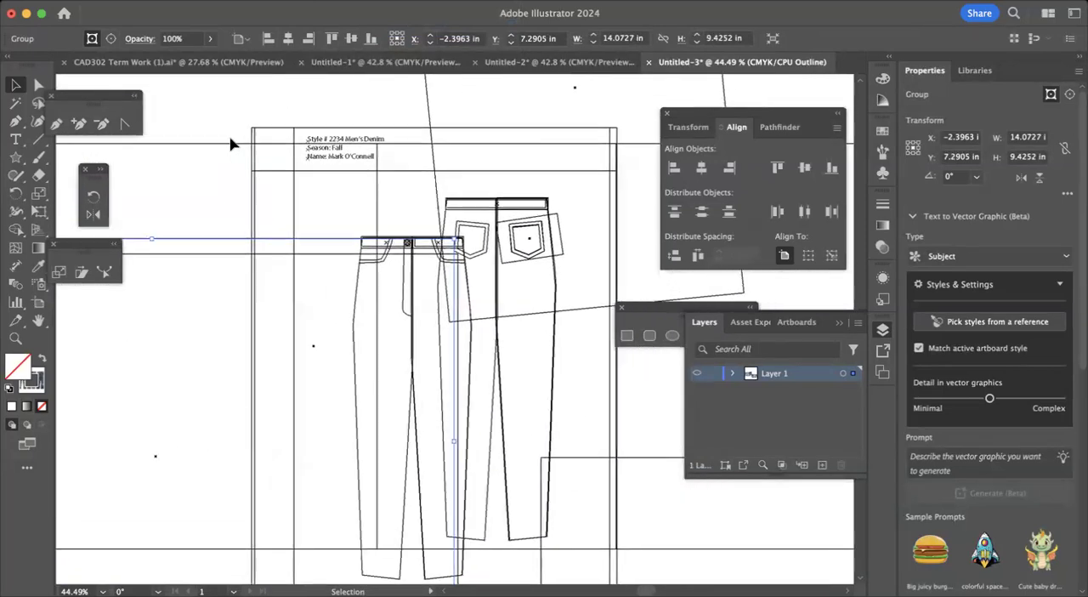
{"action": "left_click", "coordinate": [339, 1]}
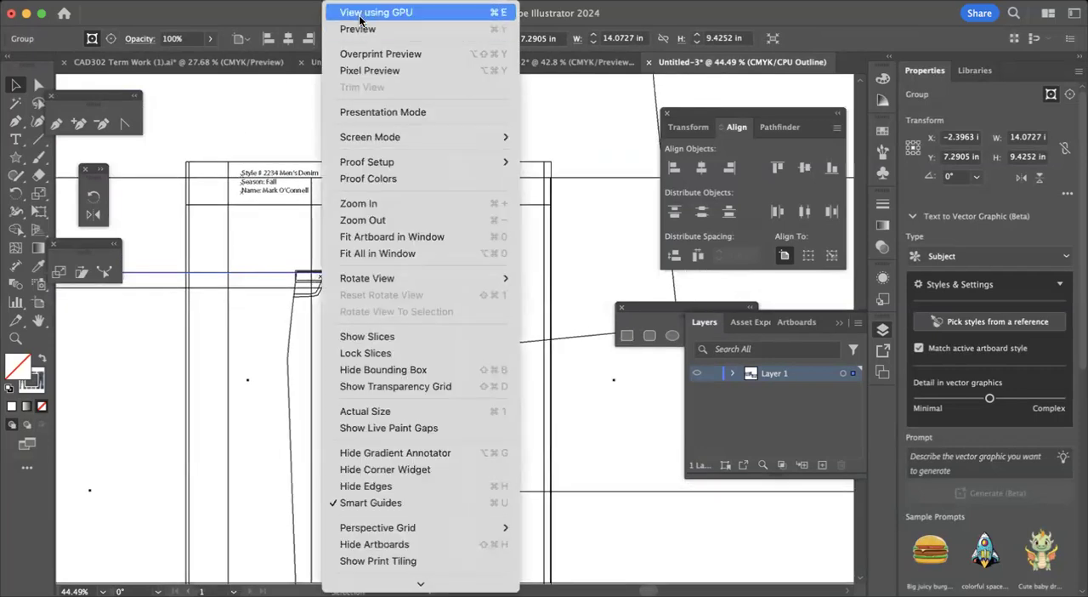
{"action": "left_click", "coordinate": [357, 29]}
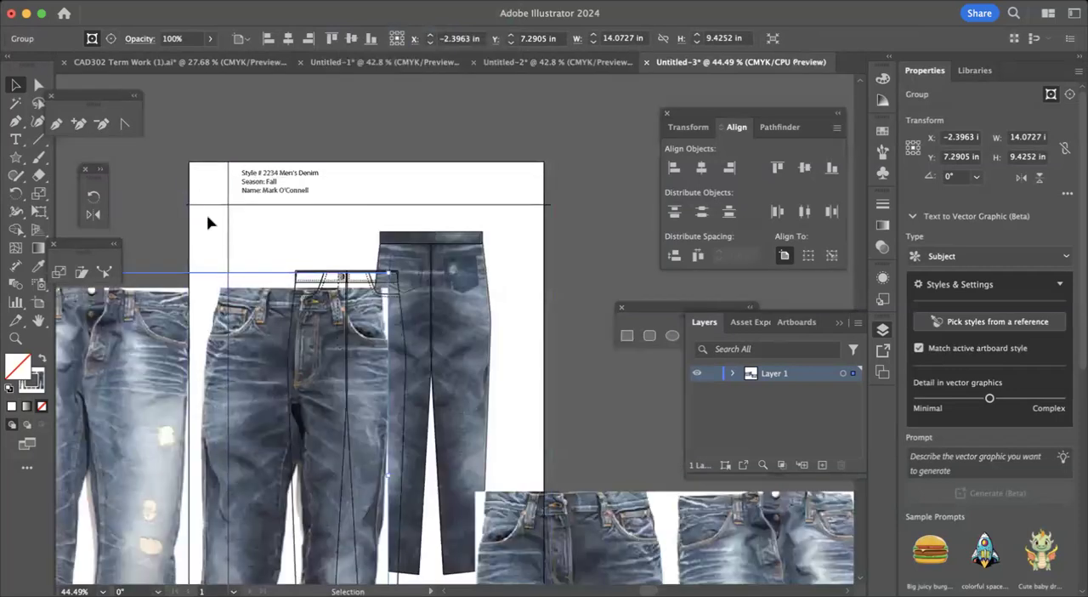
Move the denim image off the front jeans sketch to the empty area beside the artboard's left edge and deselect it.
{"action": "scroll", "coordinate": [144, 220], "scroll_direction": "down", "scroll_amount": 3}
{"action": "scroll", "coordinate": [144, 221], "scroll_direction": "left", "scroll_amount": 4}
{"action": "left_click_drag", "start_coordinate": [201, 272], "coordinate": [20, 320]}
{"action": "left_click_drag", "start_coordinate": [353, 223], "coordinate": [238, 204]}
{"action": "left_click", "coordinate": [228, 158]}
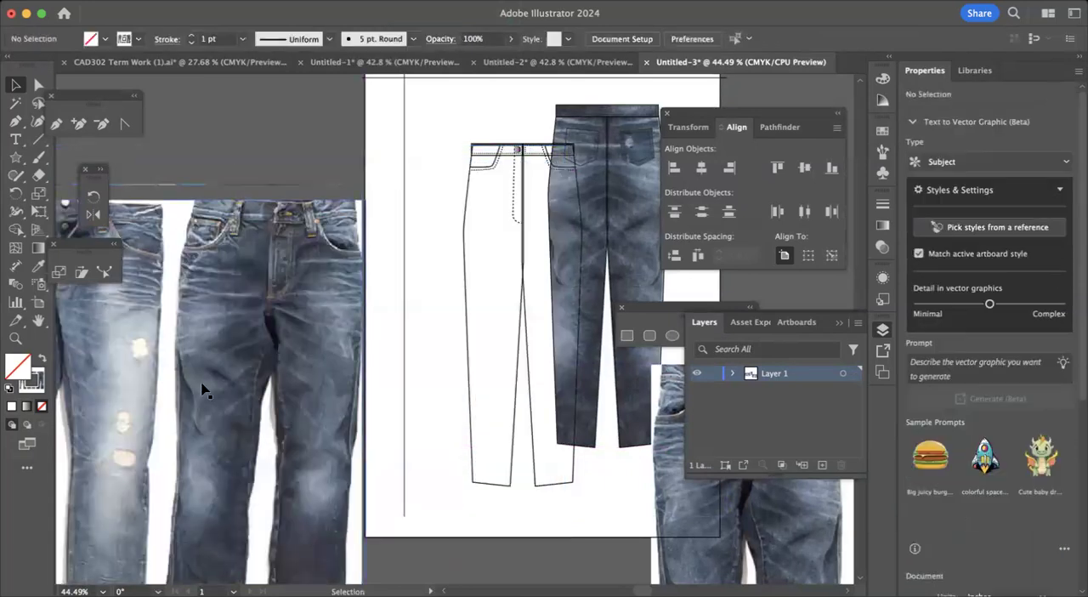
Duplicate the front jeans' left leg outline and place the copy over the right leg of the faded, ripped jeans image.
{"action": "left_click", "coordinate": [465, 205]}
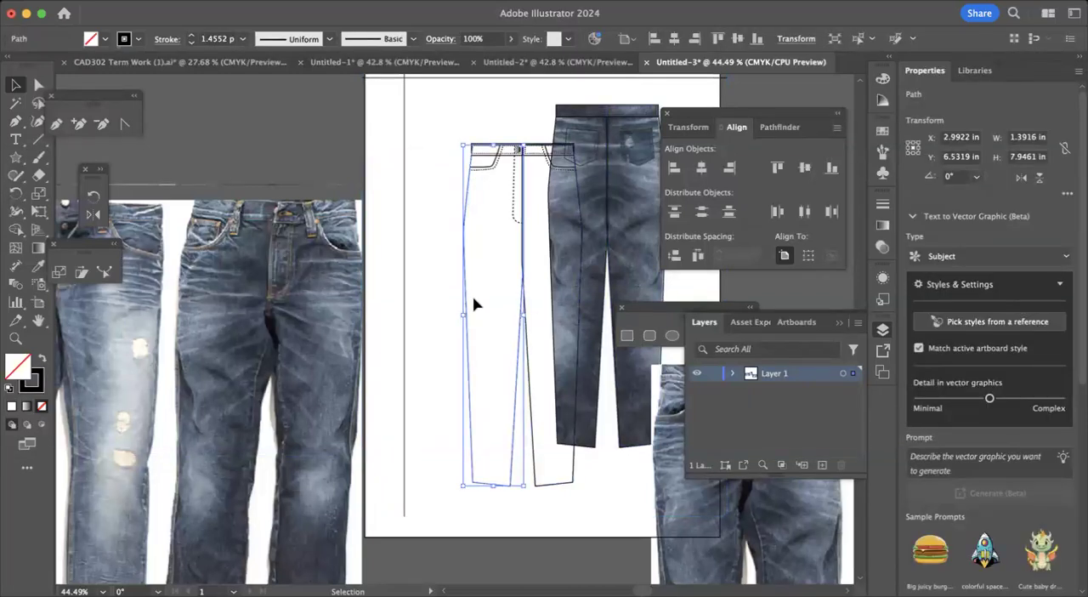
{"action": "key", "text": "a"}
{"action": "key", "text": "super+v"}
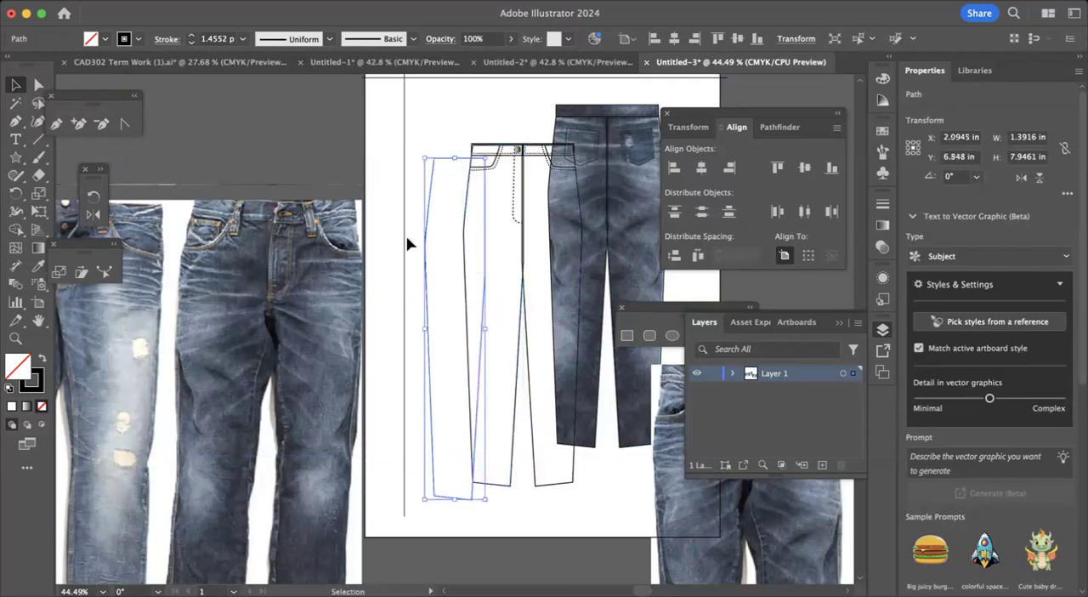
{"action": "left_click_drag", "start_coordinate": [431, 212], "coordinate": [476, 217]}
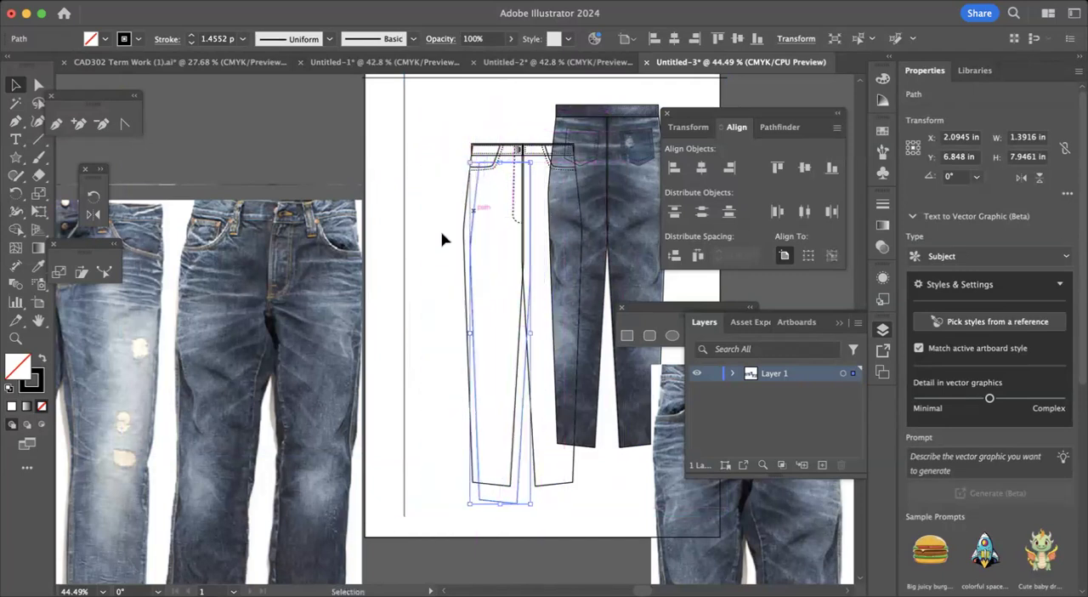
{"action": "left_click", "coordinate": [426, 247]}
{"action": "left_click_drag", "start_coordinate": [470, 172], "coordinate": [93, 301]}
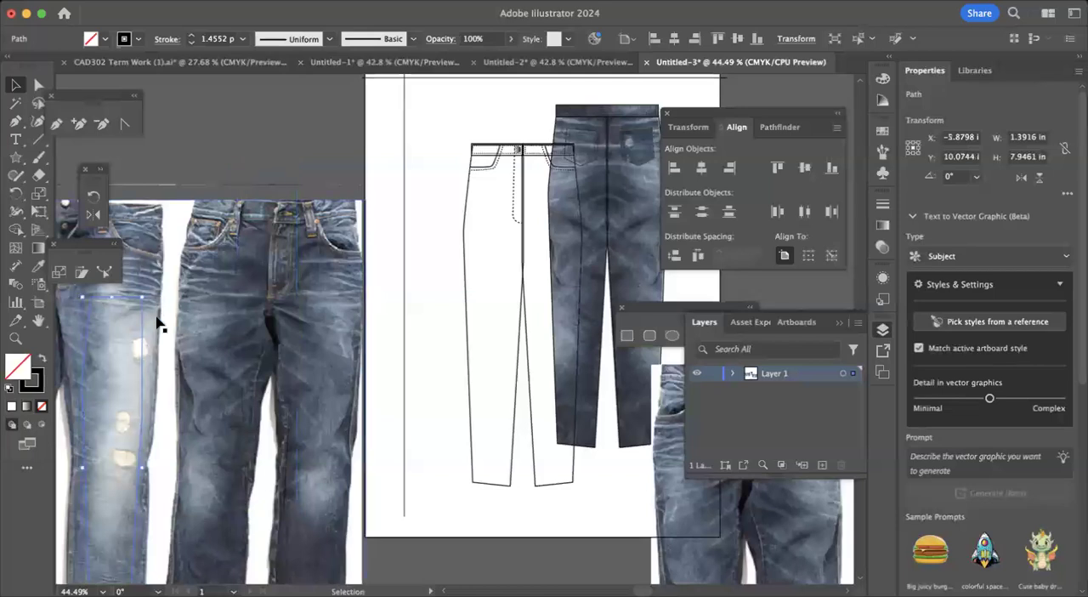
Shift the copied leg outline upward until it lies within the faded jeans' right leg.
{"action": "scroll", "coordinate": [158, 323], "scroll_direction": "down", "scroll_amount": 5}
{"action": "scroll", "coordinate": [158, 323], "scroll_direction": "left", "scroll_amount": 5}
{"action": "scroll", "coordinate": [158, 323], "scroll_direction": "down", "scroll_amount": 2}
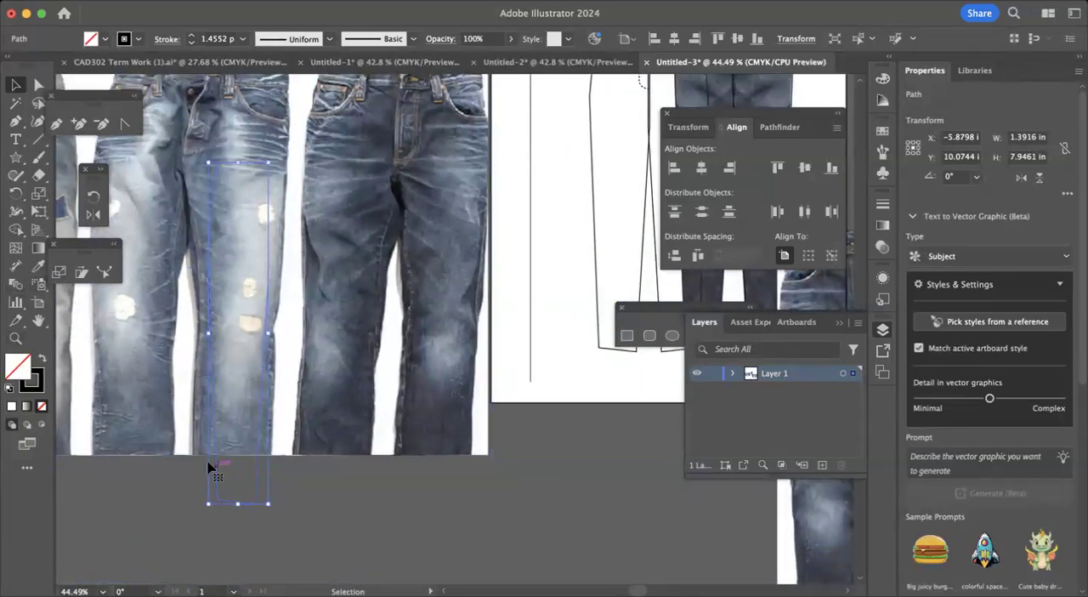
{"action": "scroll", "coordinate": [241, 435], "scroll_direction": "up", "scroll_amount": 3}
{"action": "scroll", "coordinate": [239, 436], "scroll_direction": "up", "scroll_amount": 1}
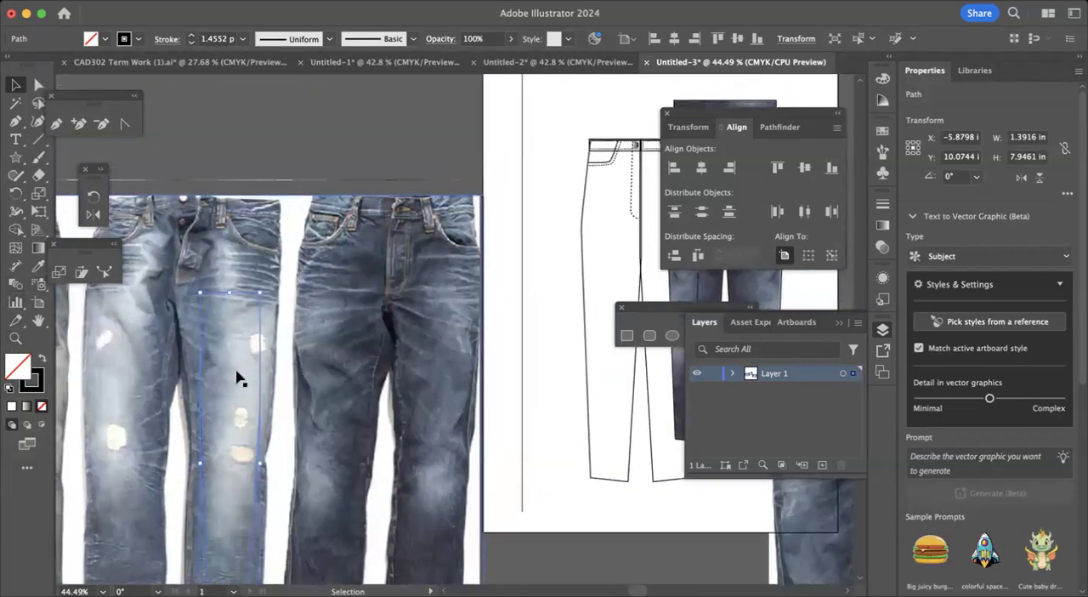
{"action": "key", "text": "Up"}
{"action": "key", "text": "Up"}
{"action": "key", "text": "Up"}
{"action": "key", "text": "Up"}
{"action": "key", "text": "Up"}
{"action": "key", "text": "Up"}
{"action": "left_click_drag", "start_coordinate": [214, 291], "coordinate": [214, 241]}
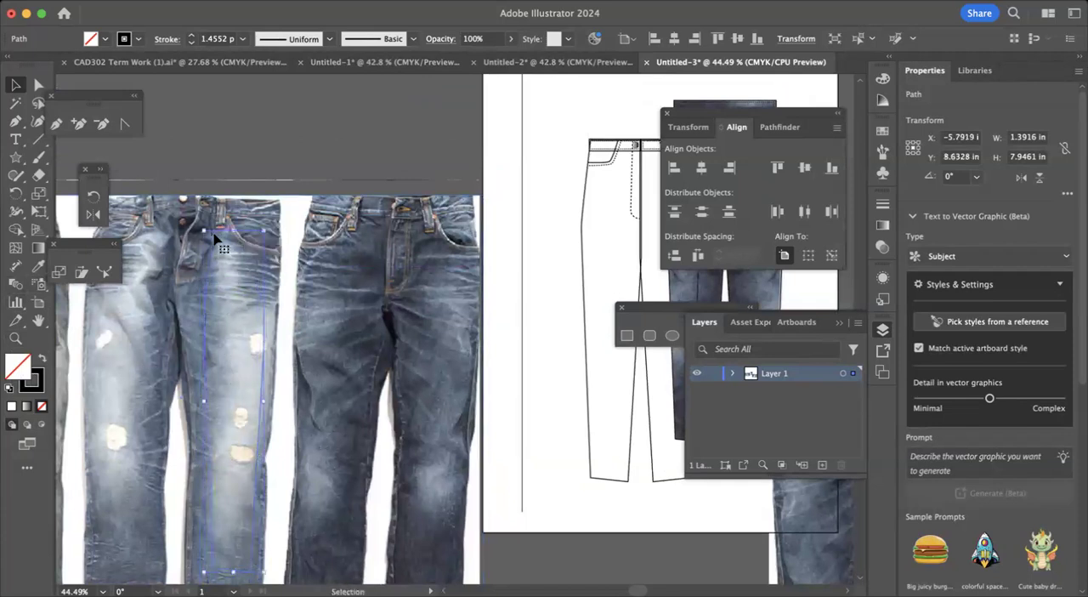
Select the copied leg outline together with the denim image and make a clipping mask from them.
{"action": "scroll", "coordinate": [230, 318], "scroll_direction": "down", "scroll_amount": 3}
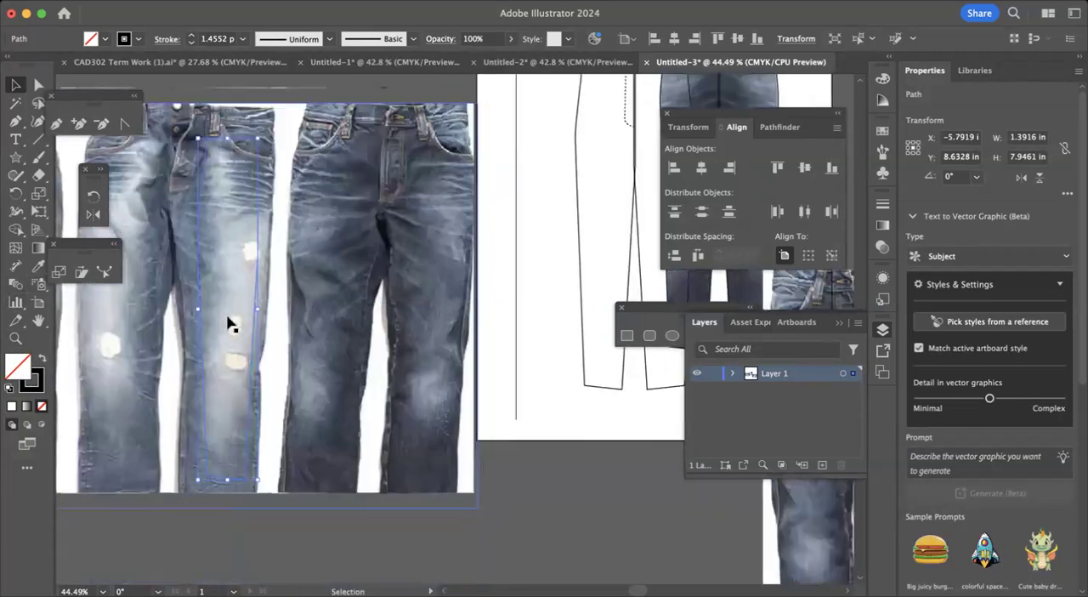
{"action": "left_click", "coordinate": [225, 557]}
{"action": "left_click", "coordinate": [217, 411]}
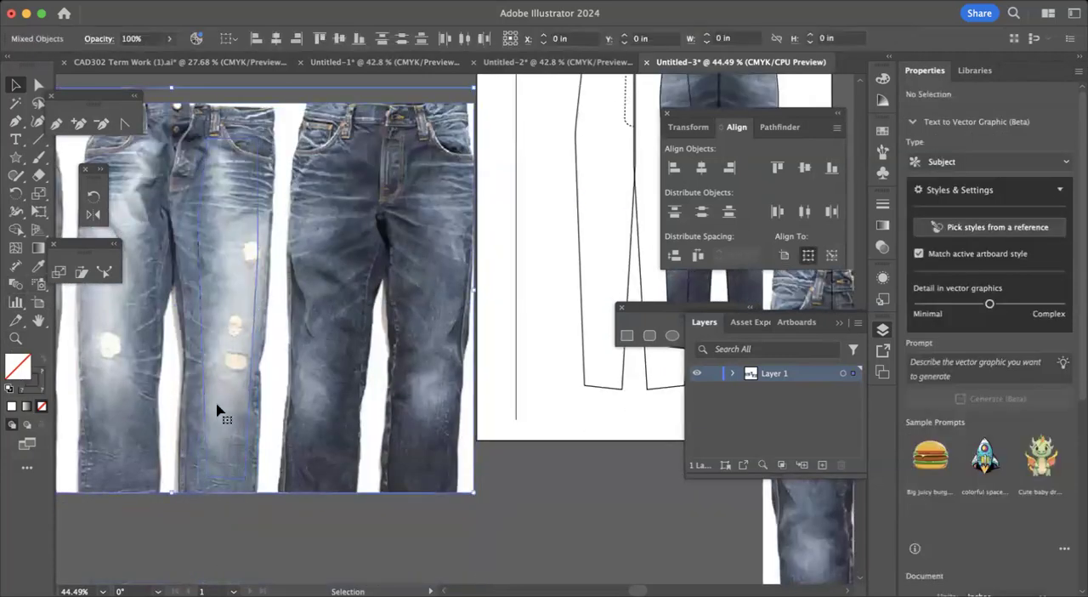
{"action": "right_click", "coordinate": [230, 299]}
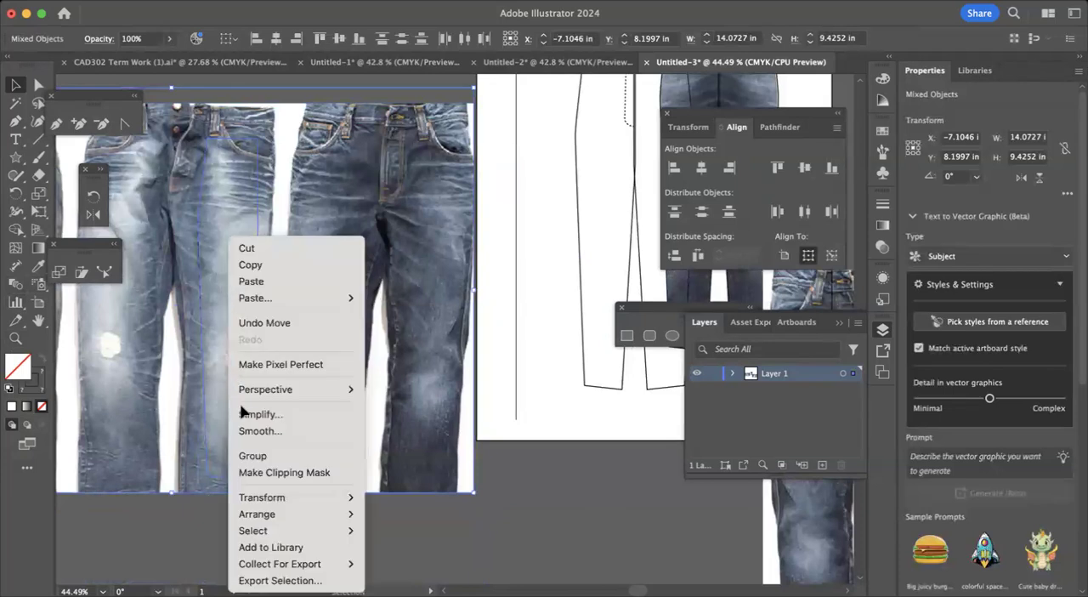
{"action": "left_click", "coordinate": [260, 473]}
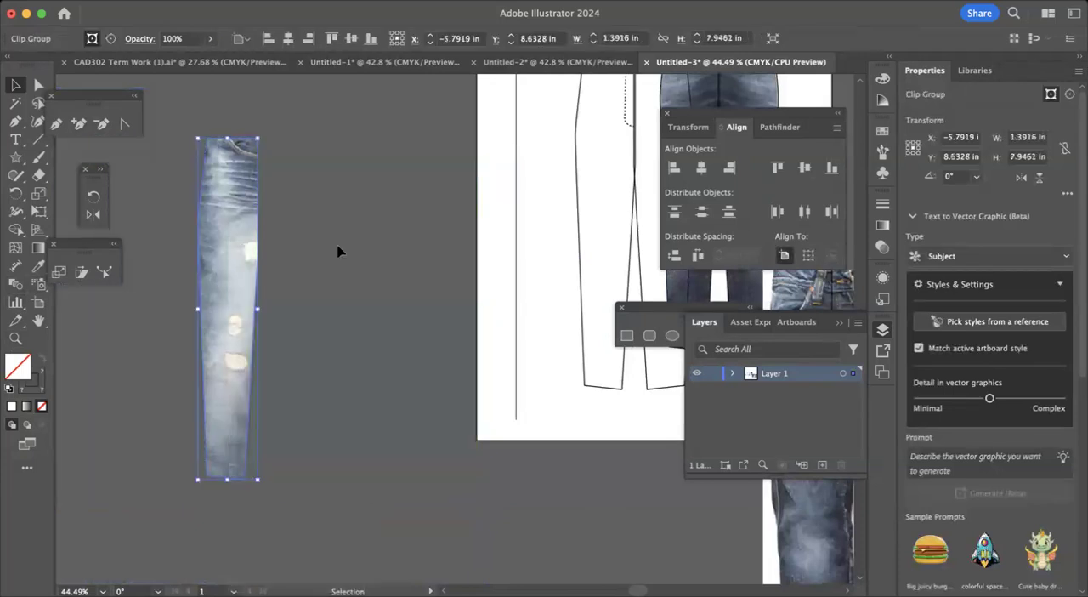
{"action": "left_click", "coordinate": [340, 247]}
Move the clipped denim leg onto the artboard, directly beside the left leg of the front jeans sketch.
{"action": "scroll", "coordinate": [255, 281], "scroll_direction": "up", "scroll_amount": 3}
{"action": "scroll", "coordinate": [255, 280], "scroll_direction": "right", "scroll_amount": 3}
{"action": "mouse_move", "coordinate": [170, 387]}
{"action": "left_mouse_down"}
{"action": "mouse_move", "coordinate": [294, 315]}
{"action": "mouse_move", "coordinate": [473, 302]}
{"action": "mouse_move", "coordinate": [456, 303]}
{"action": "mouse_move", "coordinate": [512, 274]}
{"action": "mouse_move", "coordinate": [532, 315]}
{"action": "mouse_move", "coordinate": [531, 268]}
{"action": "mouse_move", "coordinate": [444, 241]}
{"action": "left_mouse_up"}
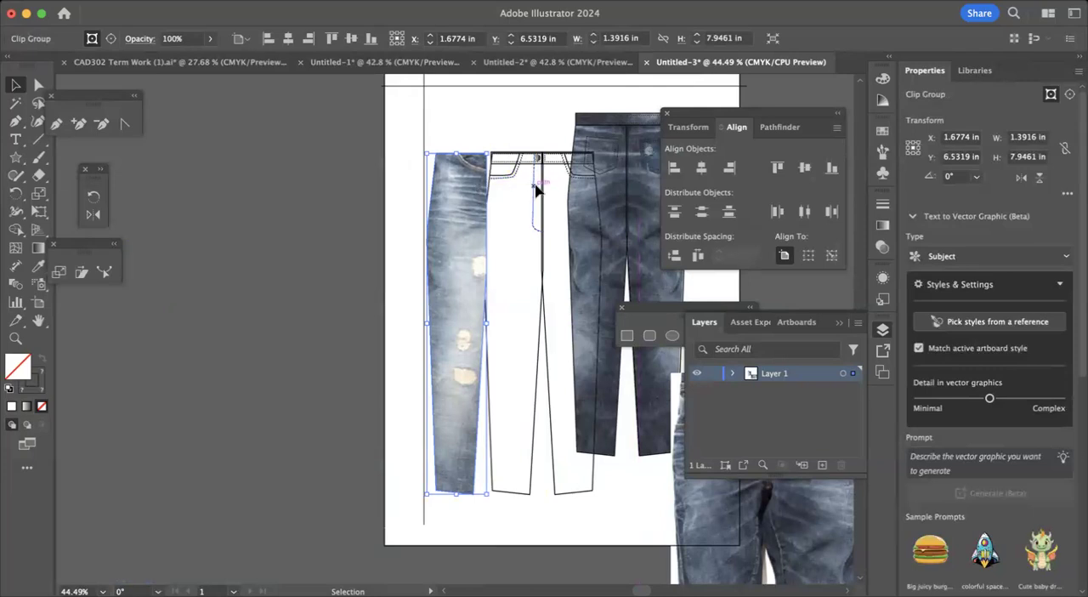
Bring the dashed fly stitching to the front and move the clipped denim leg onto the front sketch's left leg outline.
{"action": "left_click", "coordinate": [537, 190]}
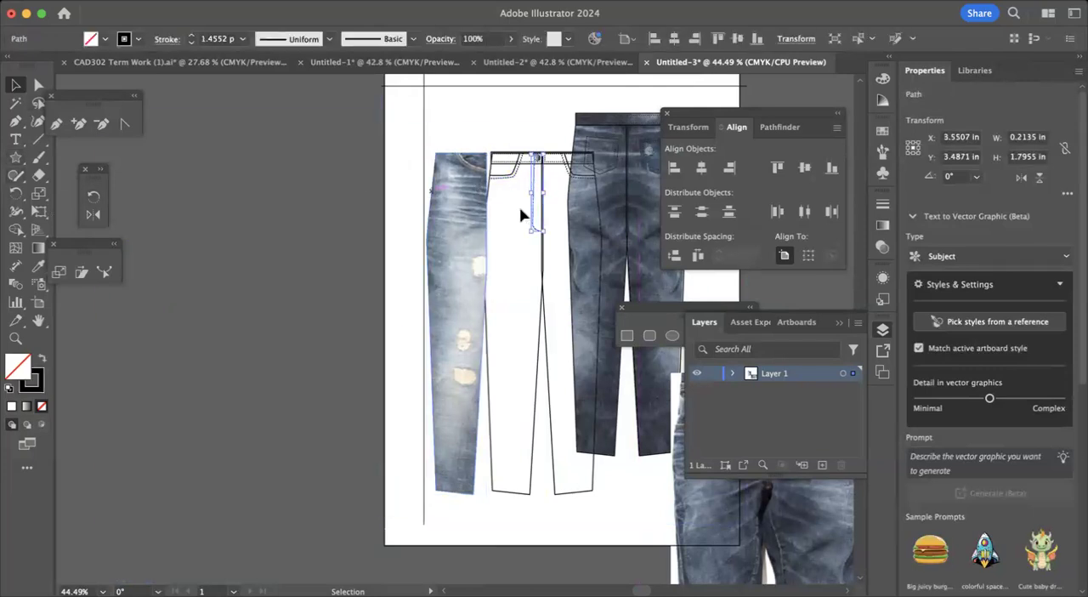
{"action": "right_click", "coordinate": [534, 211]}
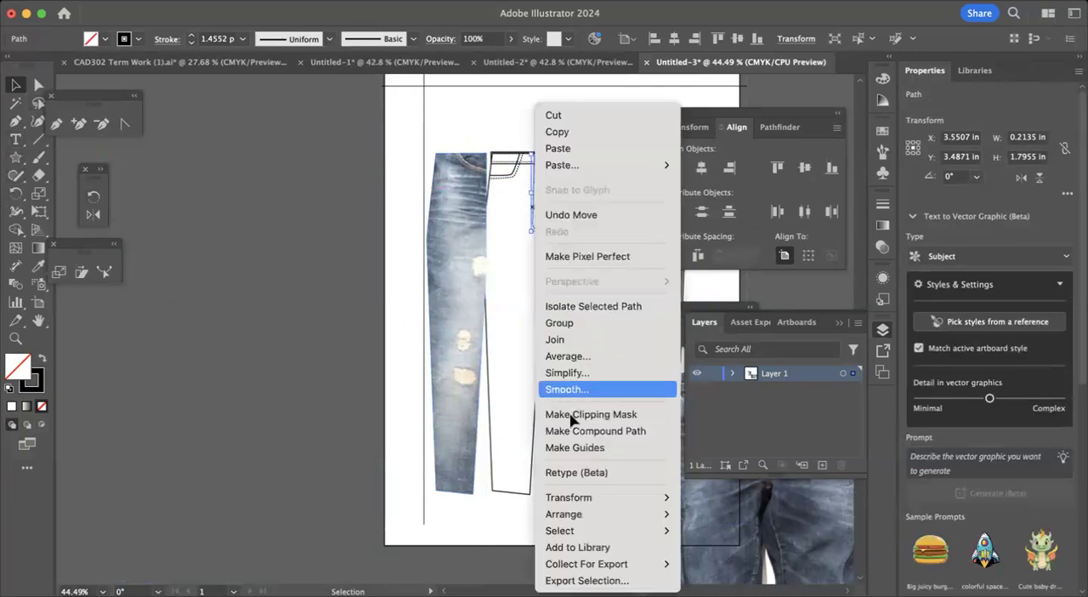
{"action": "mouse_move", "coordinate": [631, 515]}
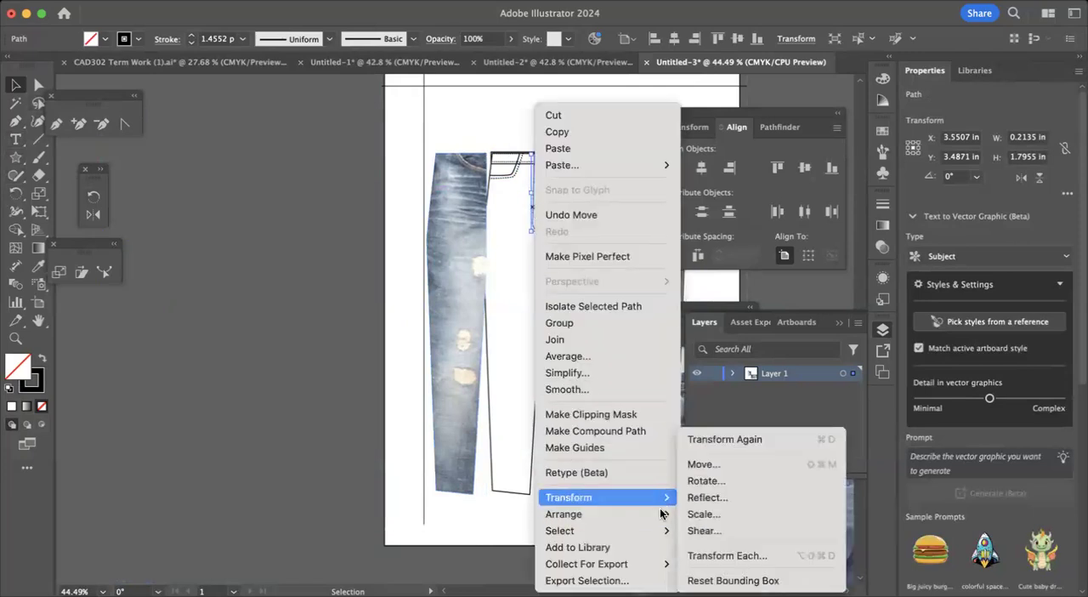
{"action": "left_click", "coordinate": [706, 508]}
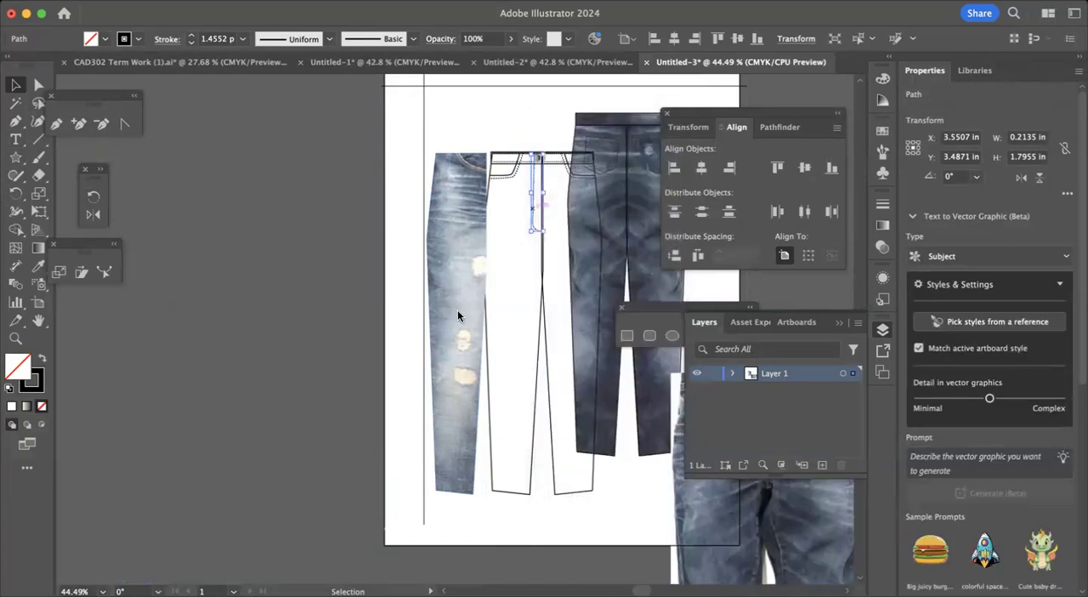
{"action": "left_click_drag", "start_coordinate": [510, 310], "coordinate": [513, 311]}
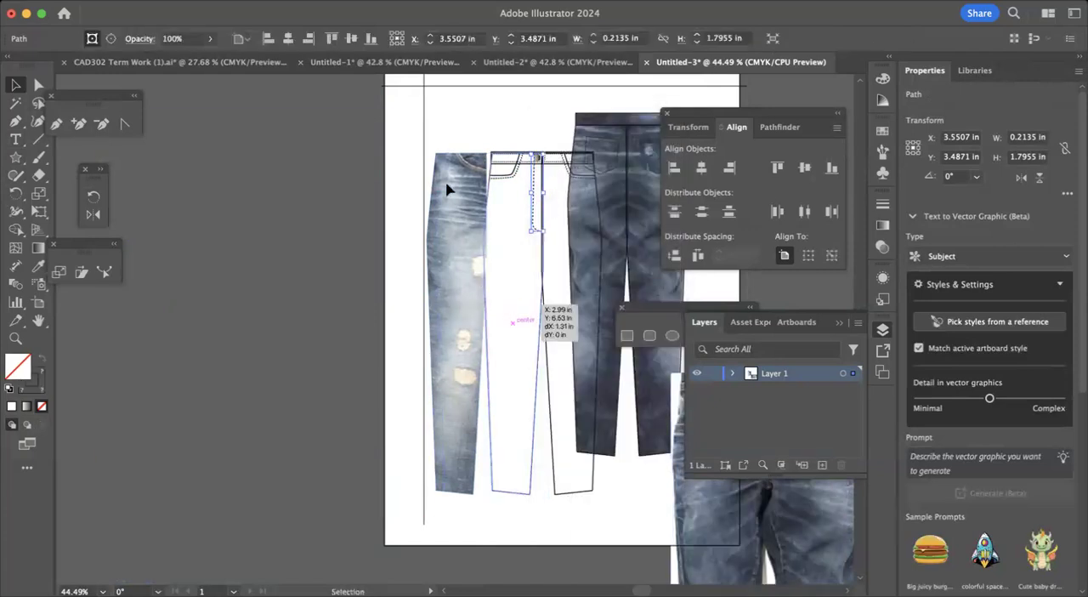
{"action": "left_click", "coordinate": [453, 136]}
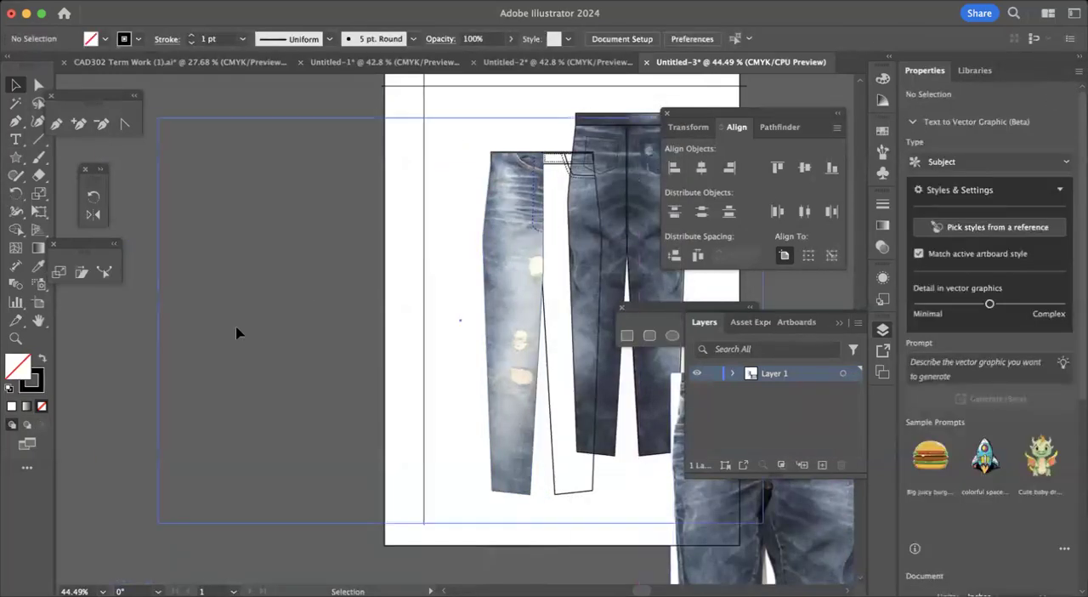
Move the clipped denim leg left off the front sketch to expose the pocket, button and fly details.
{"action": "left_click", "coordinate": [14, 339]}
{"action": "left_click", "coordinate": [550, 230]}
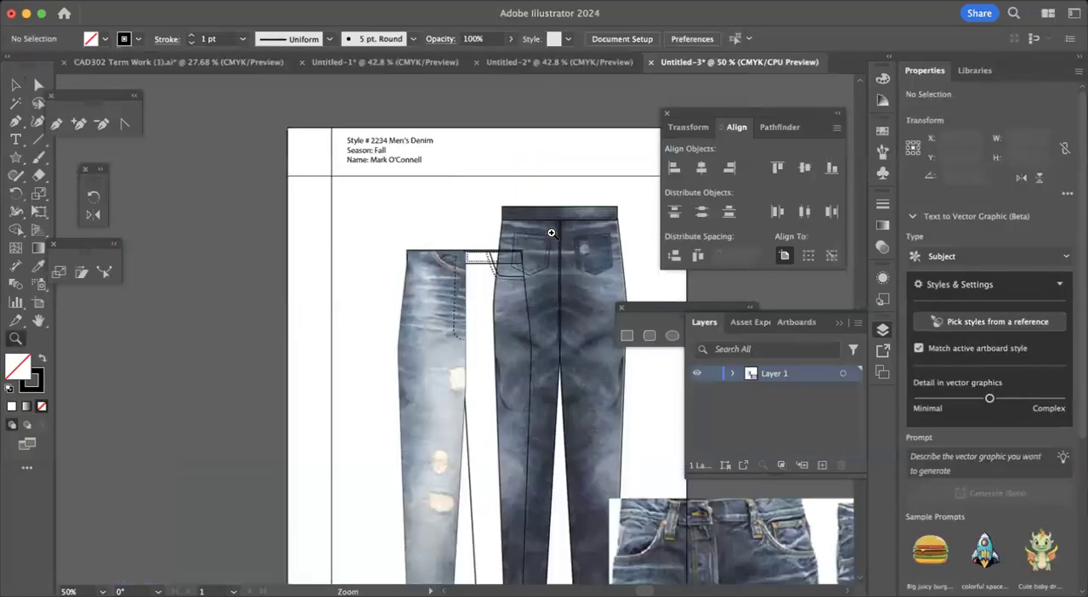
{"action": "left_click", "coordinate": [495, 313]}
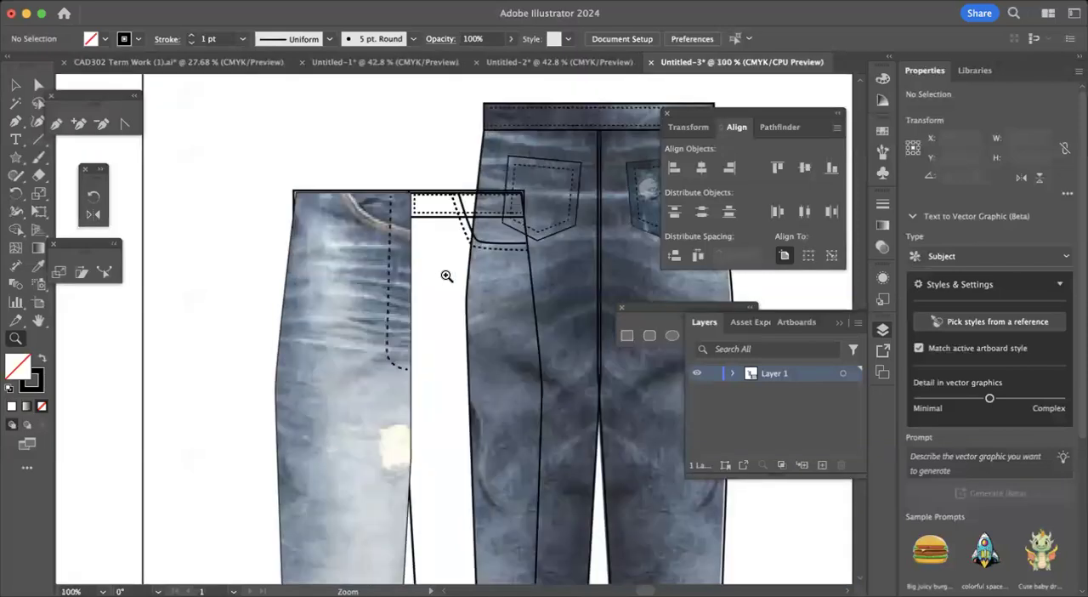
{"action": "left_click", "coordinate": [445, 276]}
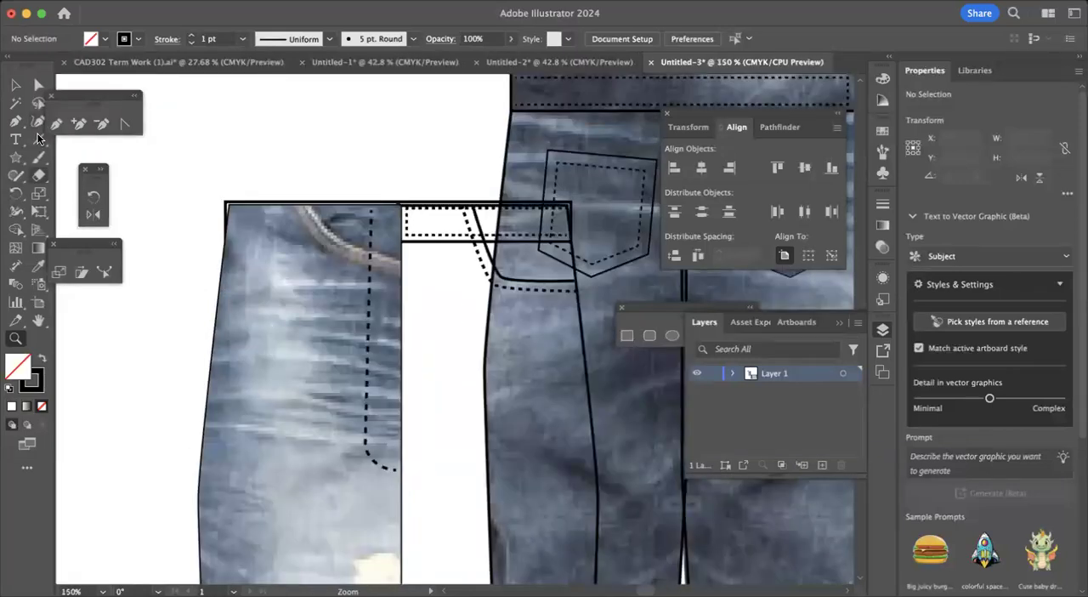
{"action": "left_click", "coordinate": [15, 85]}
{"action": "left_click_drag", "start_coordinate": [274, 289], "coordinate": [166, 282]}
Examine the clipped denim leg beside the front waistband and fly details, and the pockets on the back view.
{"action": "scroll", "coordinate": [213, 340], "scroll_direction": "down", "scroll_amount": 5}
{"action": "scroll", "coordinate": [207, 419], "scroll_direction": "down", "scroll_amount": 3}
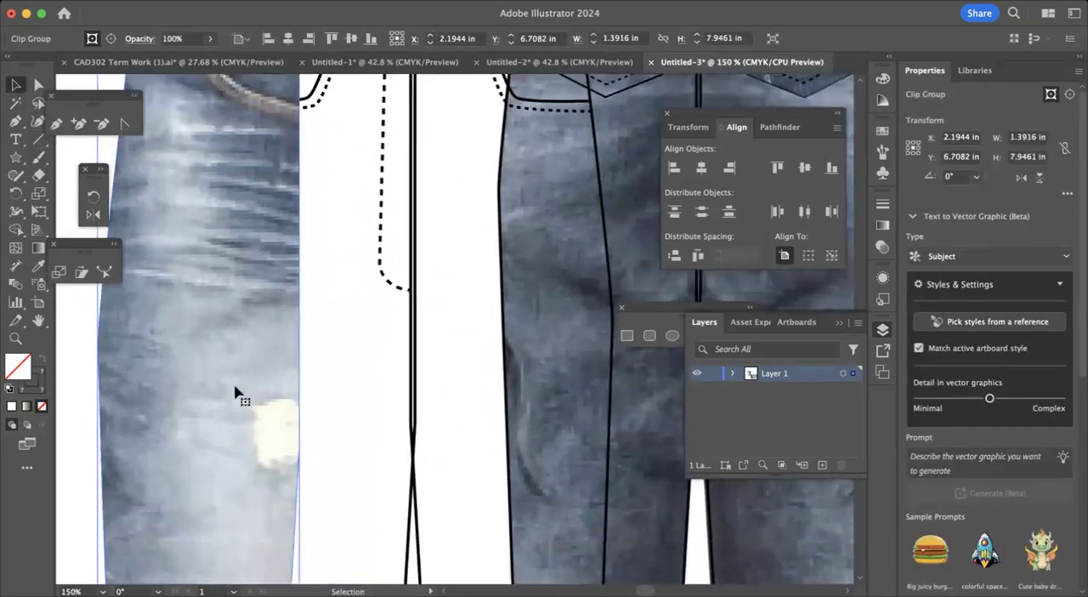
{"action": "scroll", "coordinate": [213, 285], "scroll_direction": "up", "scroll_amount": 5}
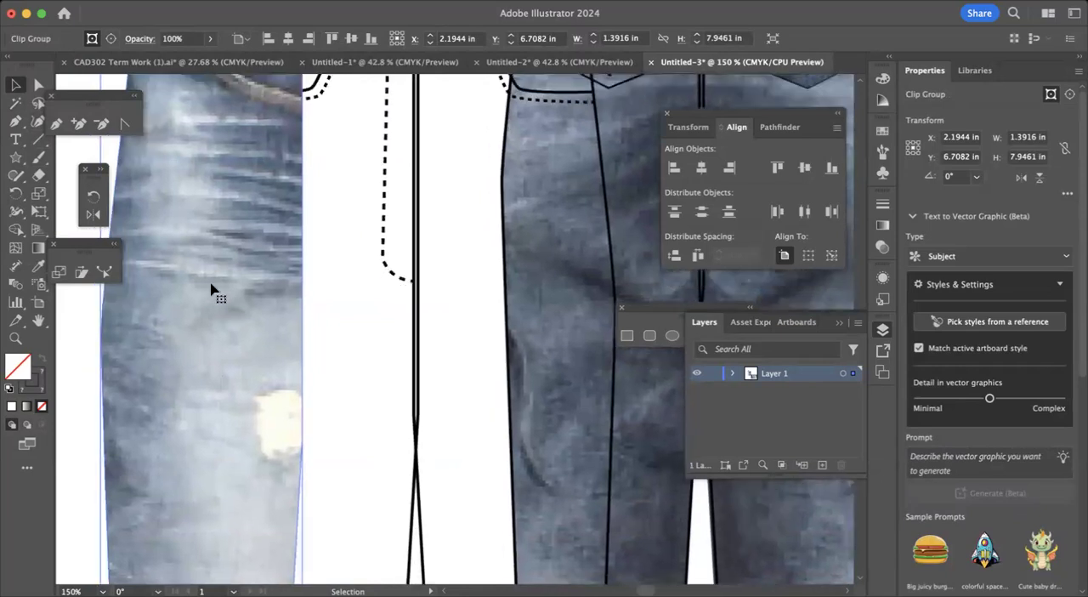
{"action": "scroll", "coordinate": [215, 270], "scroll_direction": "up", "scroll_amount": 1}
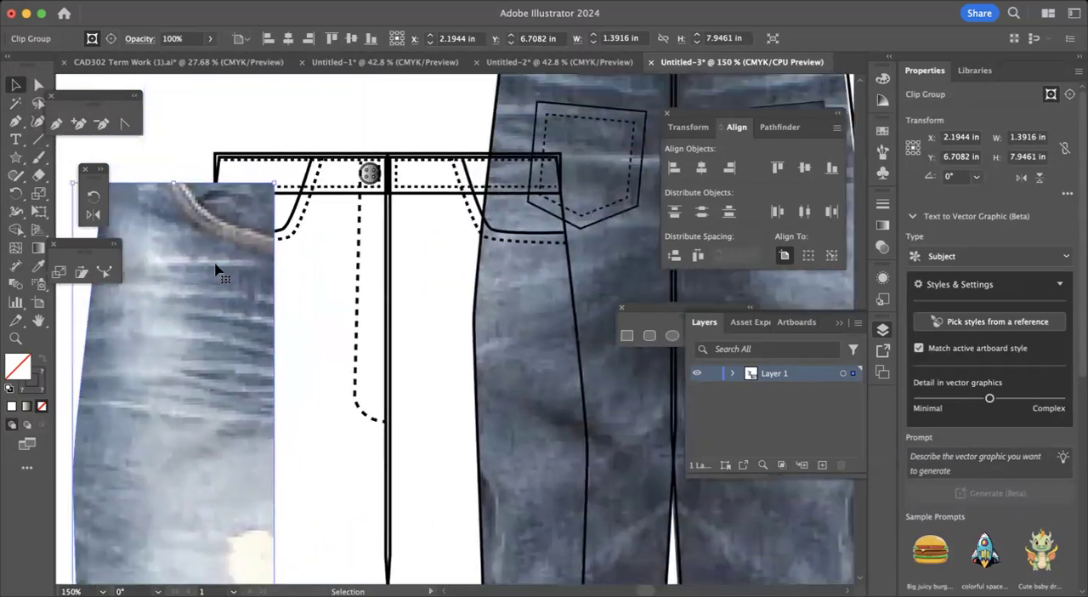
{"action": "scroll", "coordinate": [192, 354], "scroll_direction": "down", "scroll_amount": 3}
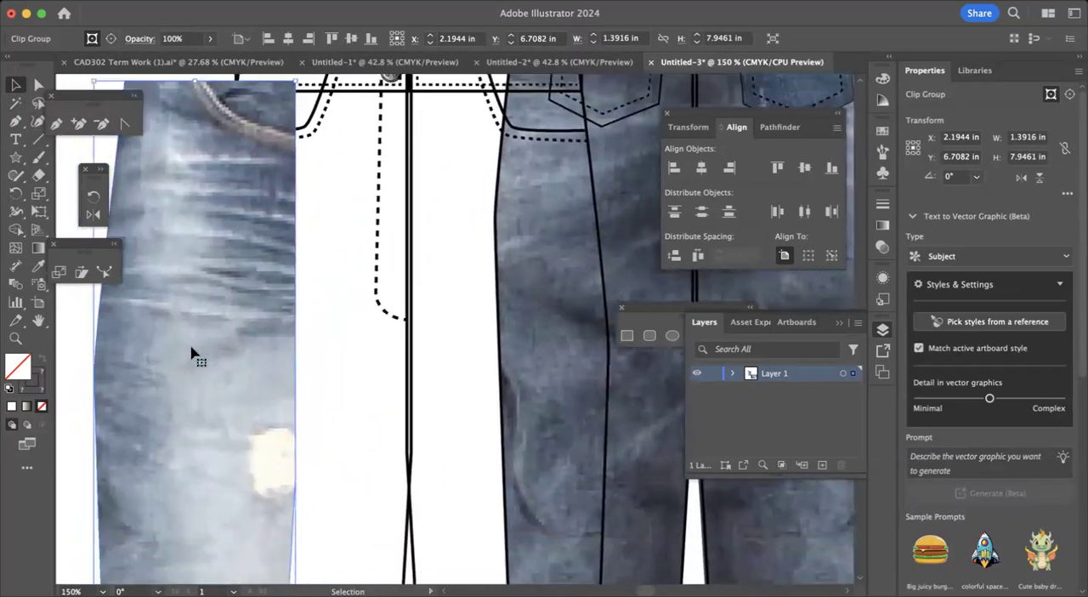
{"action": "scroll", "coordinate": [192, 354], "scroll_direction": "up", "scroll_amount": 3}
{"action": "scroll", "coordinate": [204, 332], "scroll_direction": "right", "scroll_amount": 3}
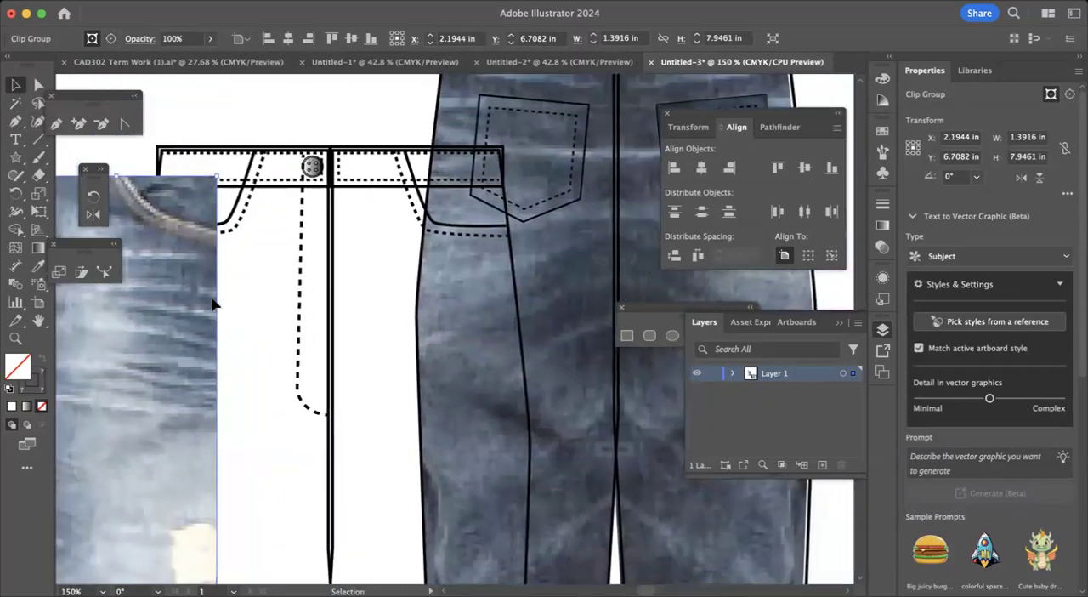
{"action": "scroll", "coordinate": [371, 235], "scroll_direction": "right", "scroll_amount": 5}
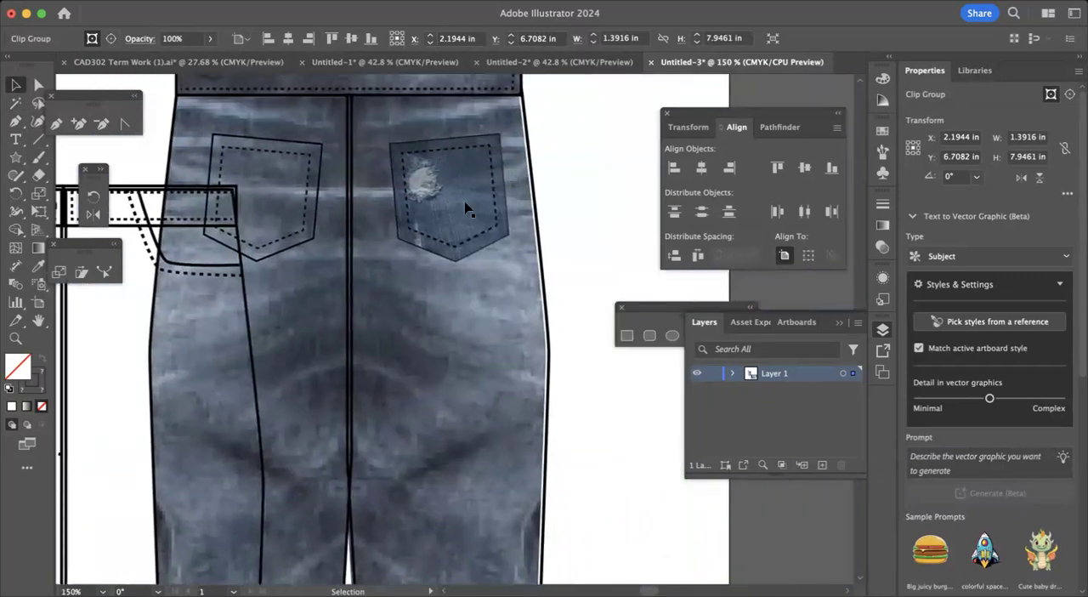
Release the clipping mask of the distressed denim pocket on the back jeans.
{"action": "left_click", "coordinate": [466, 206]}
{"action": "right_click", "coordinate": [466, 206]}
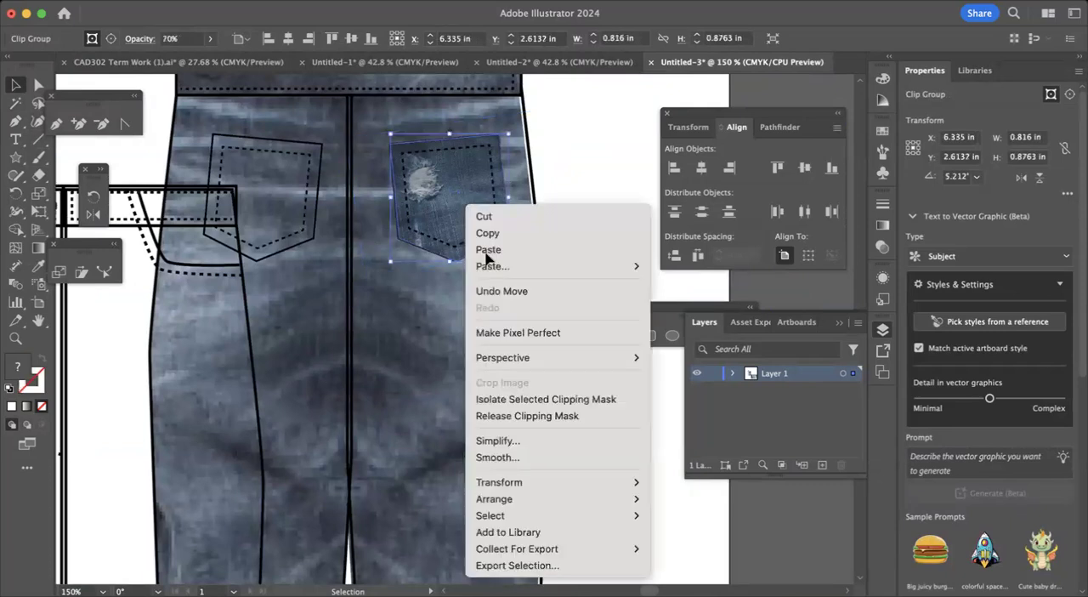
{"action": "left_click", "coordinate": [512, 416]}
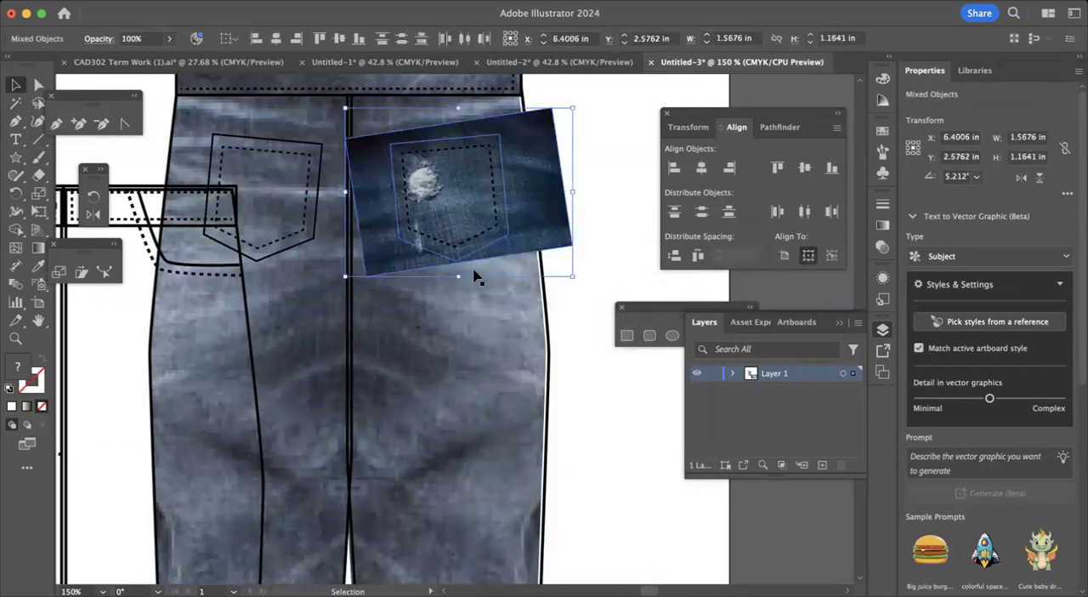
Move the released denim image and pocket outline off the back jeans, and separate the image from the outline beside the right leg.
{"action": "left_click_drag", "start_coordinate": [543, 257], "coordinate": [659, 371]}
{"action": "left_click", "coordinate": [612, 164]}
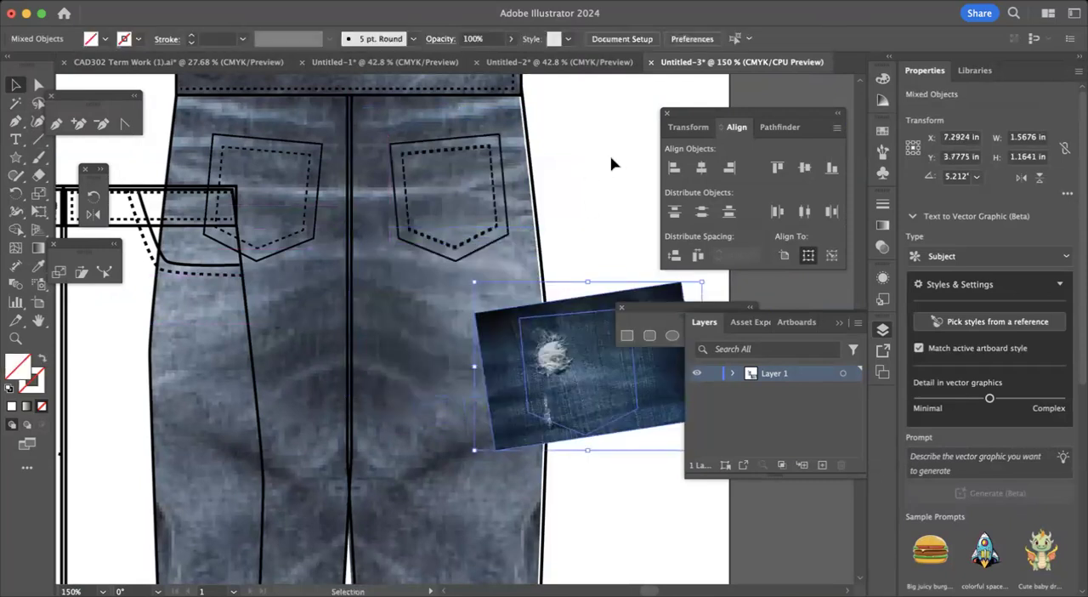
{"action": "scroll", "coordinate": [611, 165], "scroll_direction": "right", "scroll_amount": 5}
{"action": "left_click_drag", "start_coordinate": [382, 356], "coordinate": [482, 274]}
{"action": "left_click", "coordinate": [409, 390]}
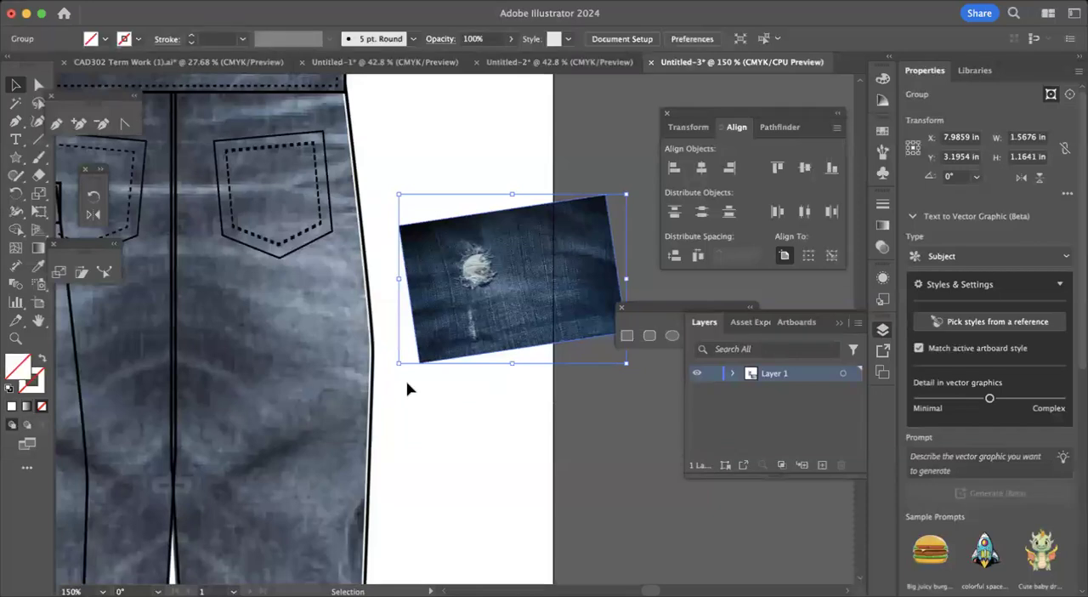
Fill the unfilled pocket outline with white and move it to the blank area below the denim image.
{"action": "left_click", "coordinate": [408, 359]}
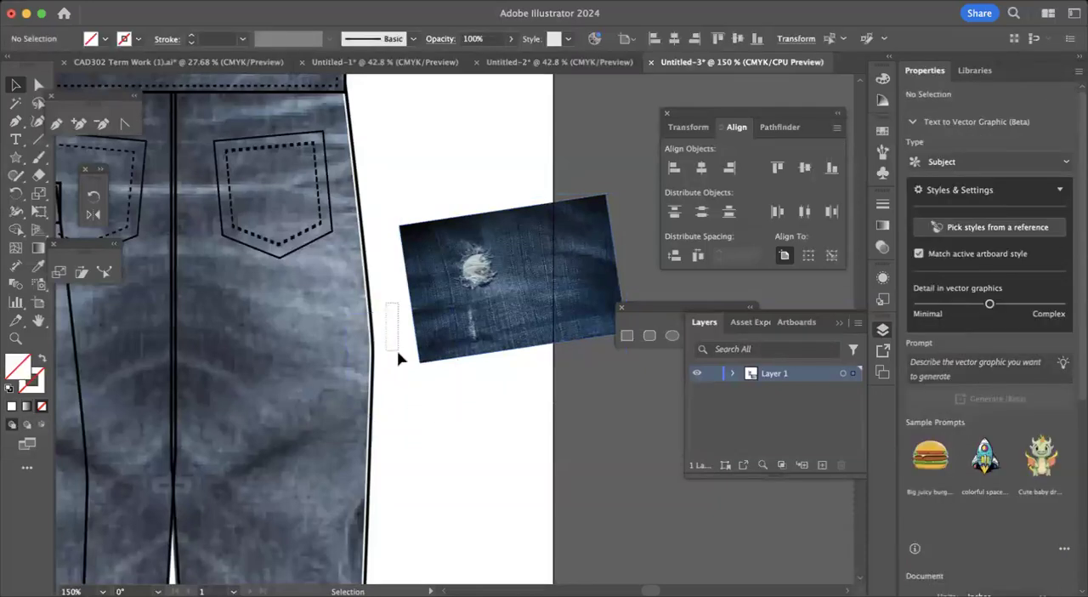
{"action": "left_click", "coordinate": [487, 428]}
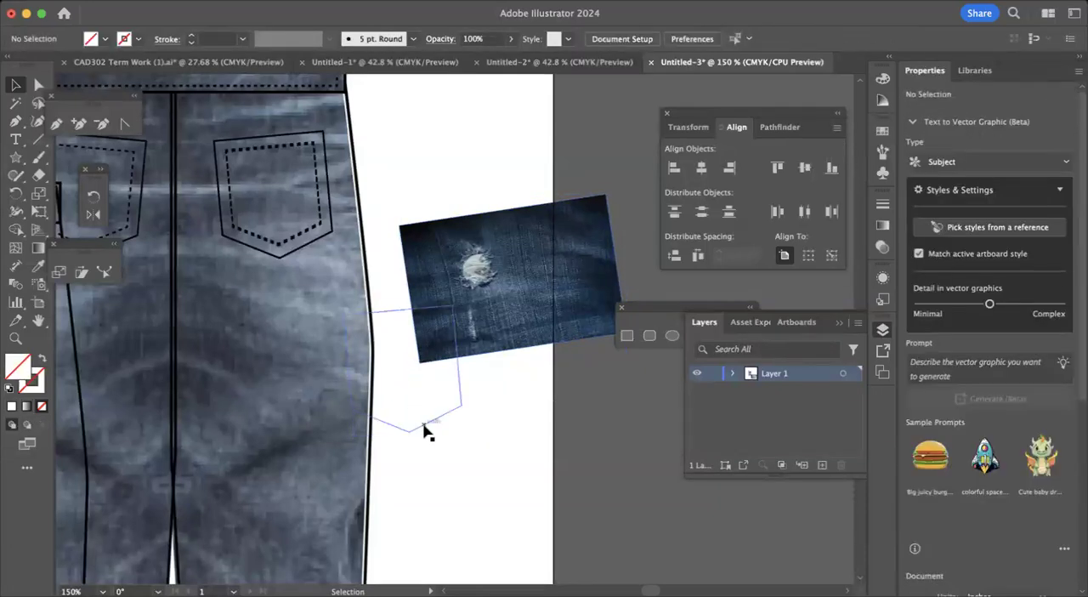
{"action": "left_click", "coordinate": [425, 429]}
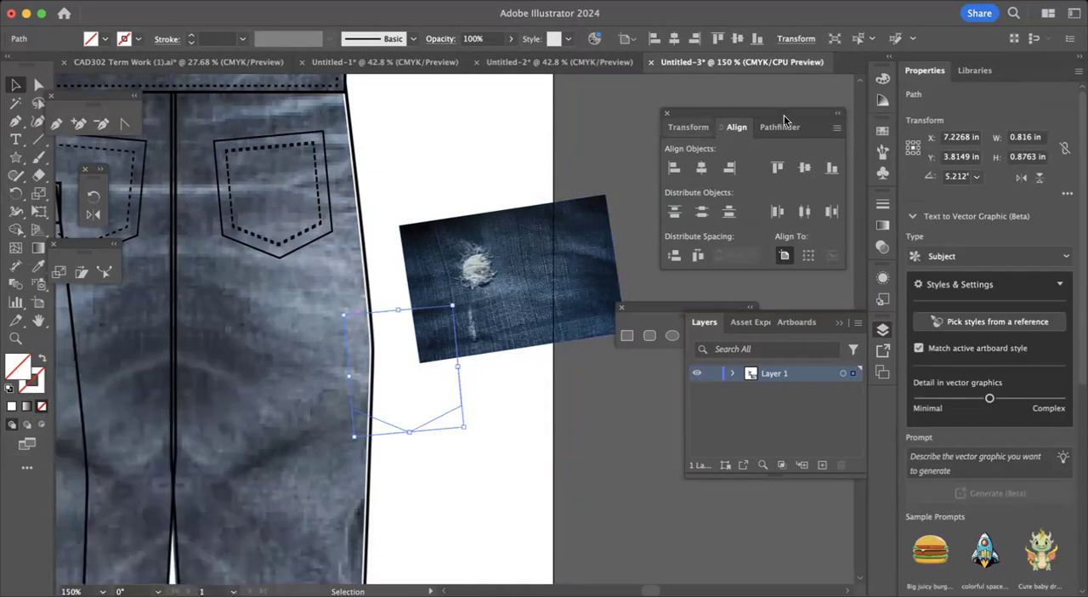
{"action": "left_click", "coordinate": [880, 130]}
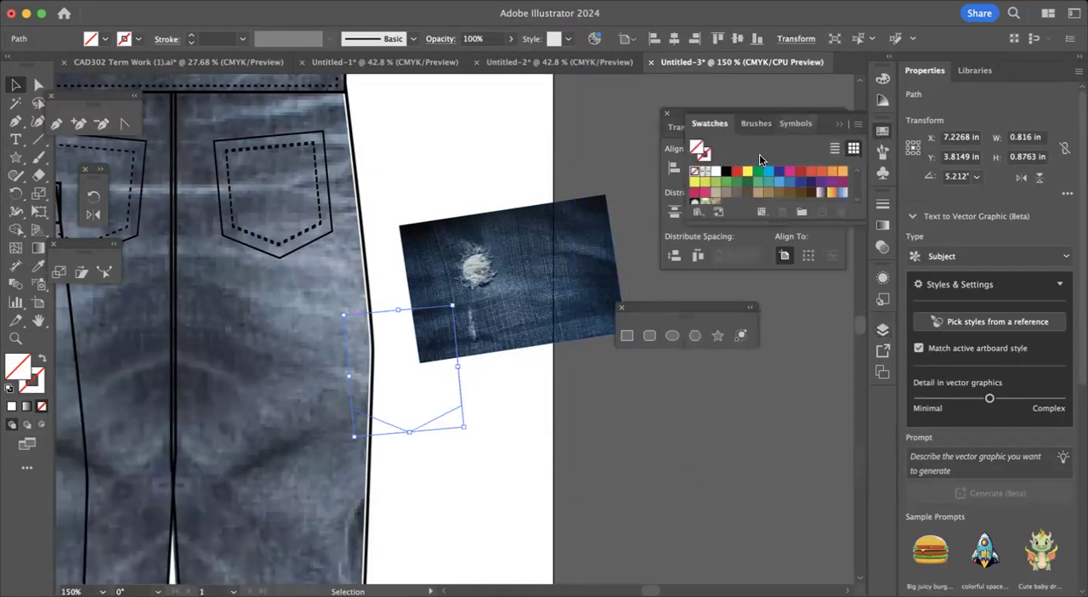
{"action": "left_click", "coordinate": [716, 172]}
{"action": "left_click_drag", "start_coordinate": [430, 335], "coordinate": [470, 456]}
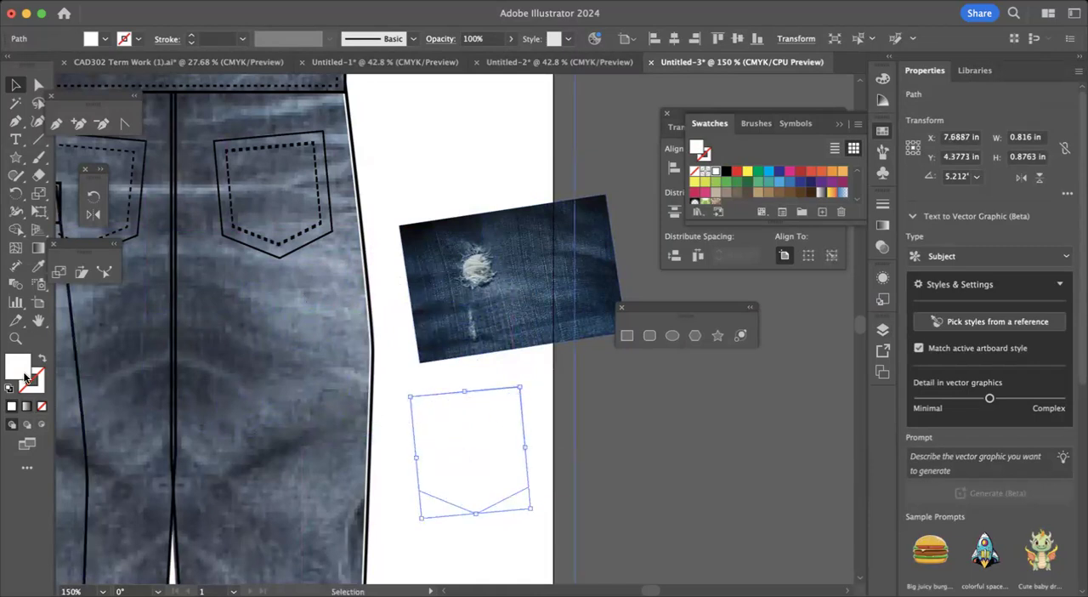
{"action": "left_click", "coordinate": [396, 402]}
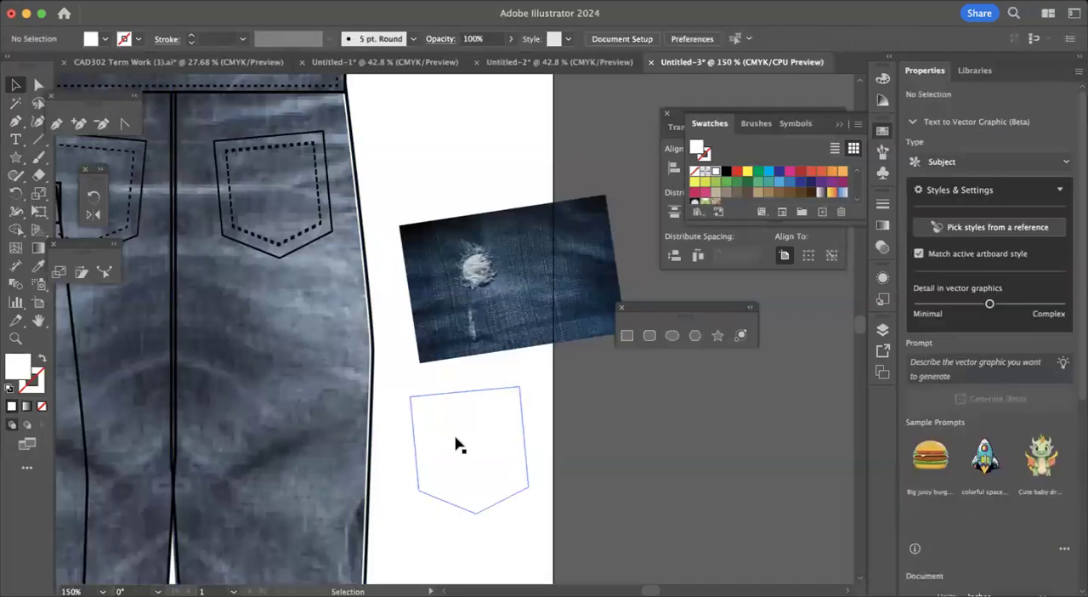
Place the white pocket shape over the ripped area of the denim image and make a clipping mask from both.
{"action": "left_click_drag", "start_coordinate": [502, 388], "coordinate": [549, 260]}
{"action": "left_click_drag", "start_coordinate": [449, 180], "coordinate": [521, 287]}
{"action": "right_click", "coordinate": [521, 285]}
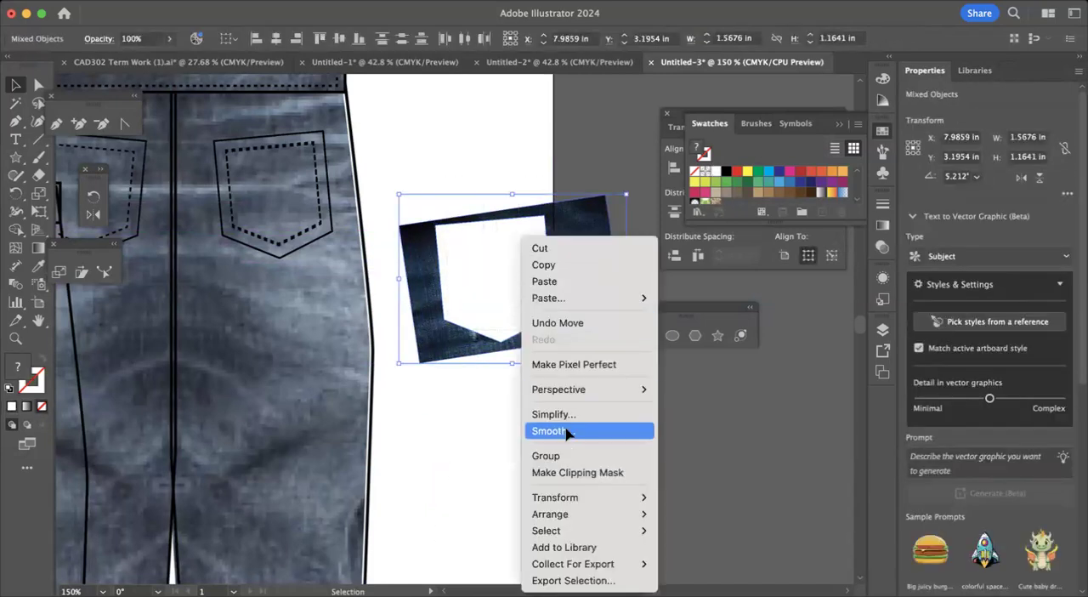
{"action": "left_click", "coordinate": [567, 473]}
{"action": "left_click", "coordinate": [481, 448]}
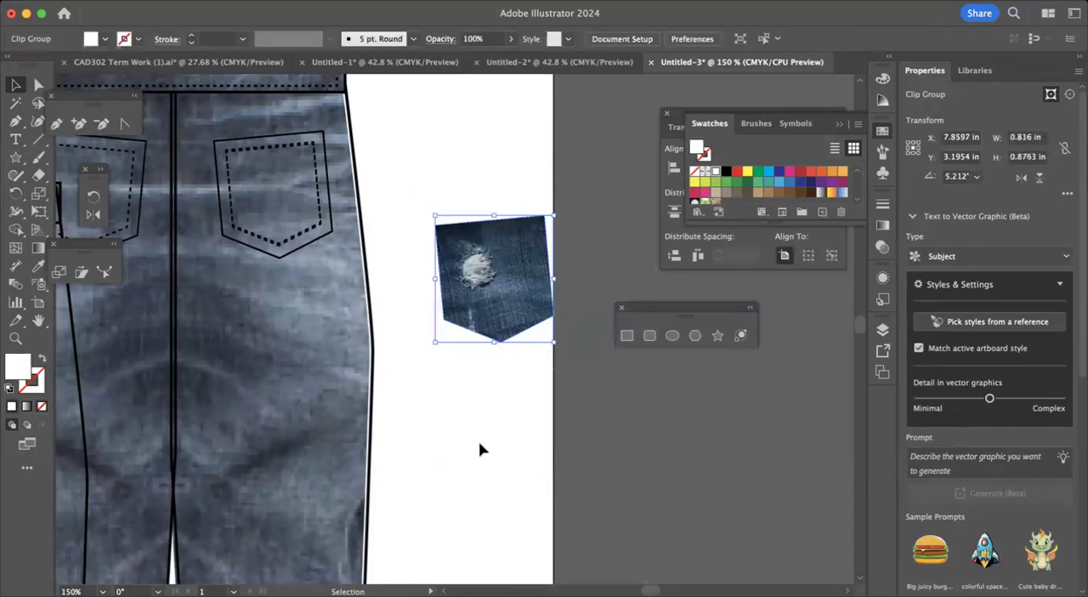
{"action": "key", "text": "ctrl+0"}
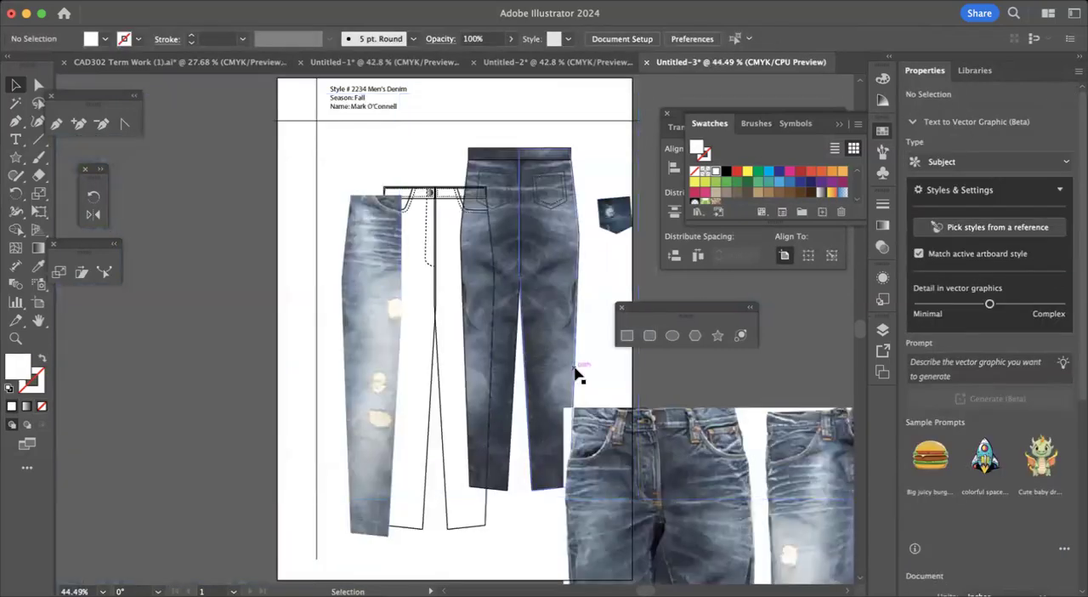
{"action": "scroll", "coordinate": [578, 374], "scroll_direction": "right", "scroll_amount": 5}
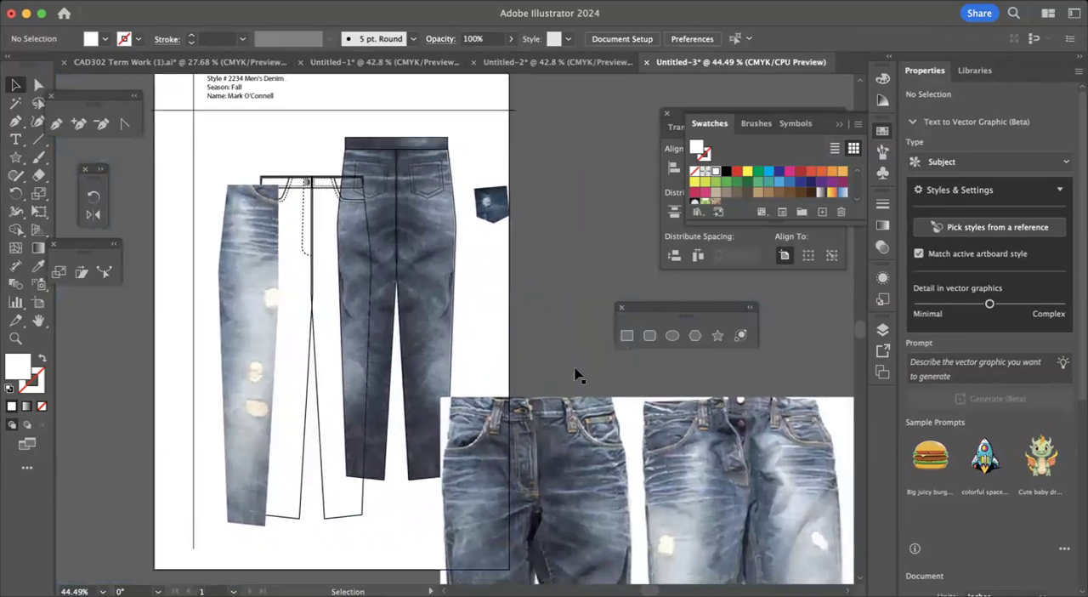